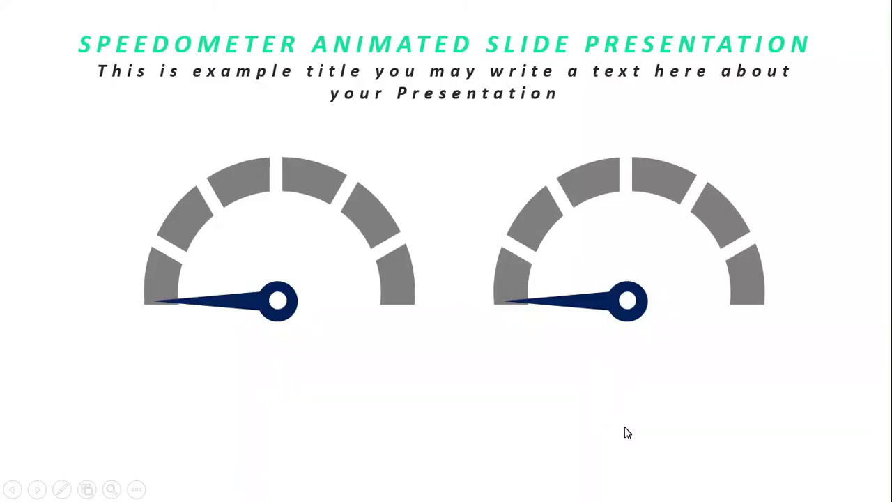
- Play the left and right speedometer animations in Slide Show, then replay both
left_click(624, 426)
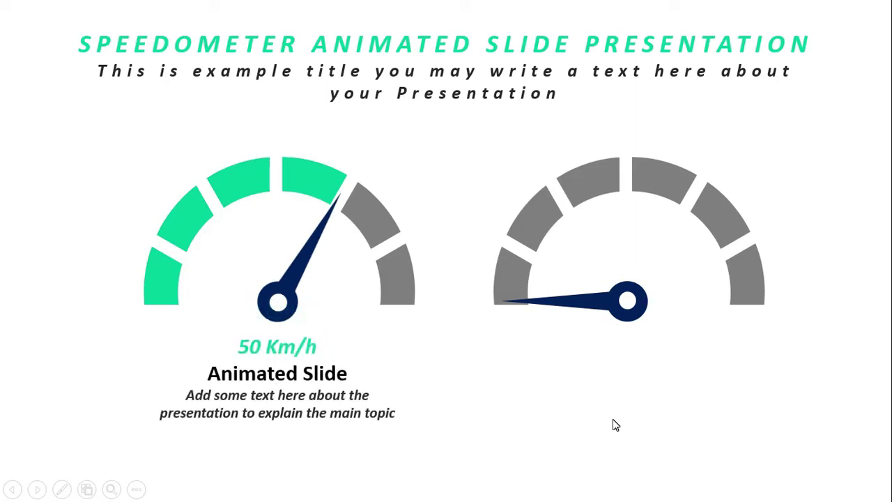
left_click(612, 420)
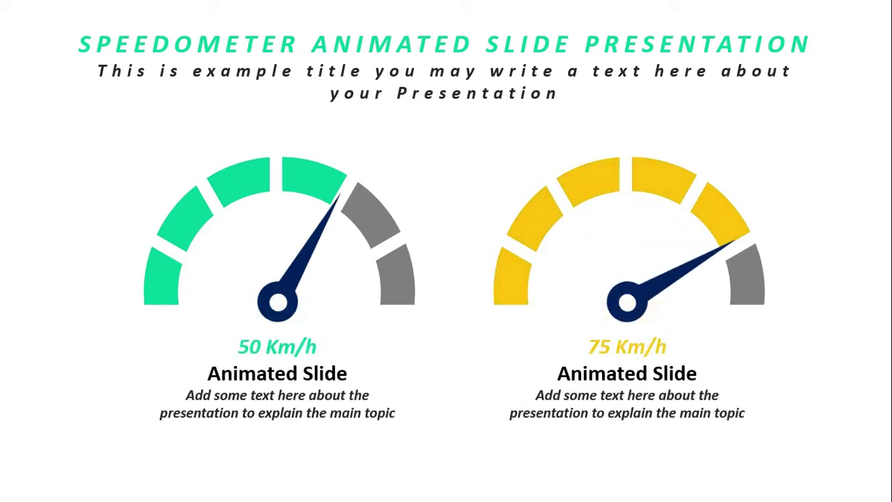
left_click(437, 443)
left_click(438, 441)
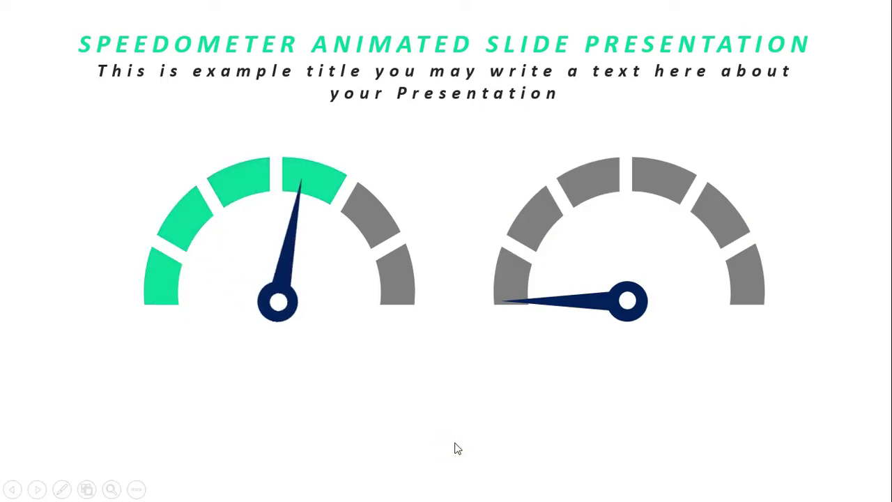
left_click(478, 450)
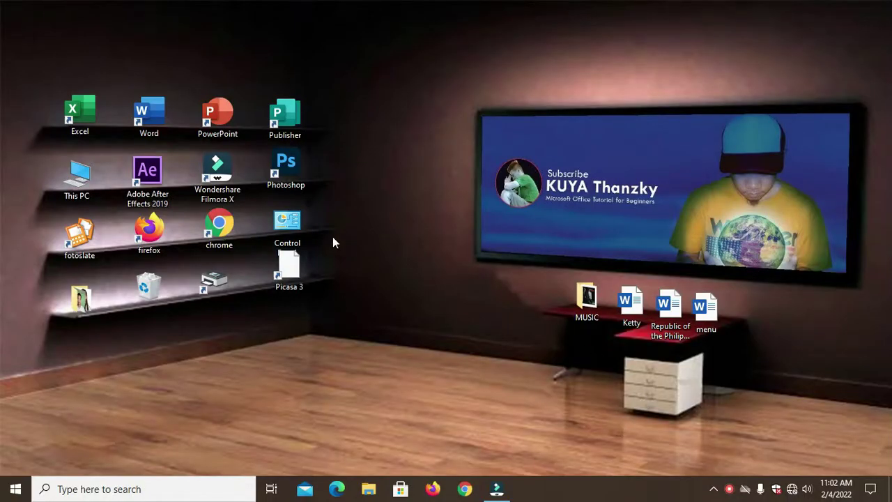
- Launch PowerPoint with a blank presentation and delete its title and subtitle placeholders
double_click(222, 126)
left_click(203, 131)
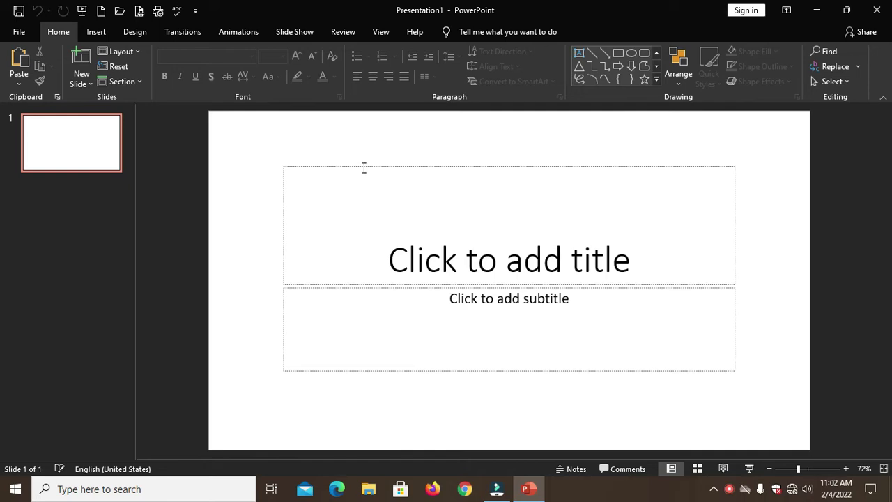
left_click(362, 167)
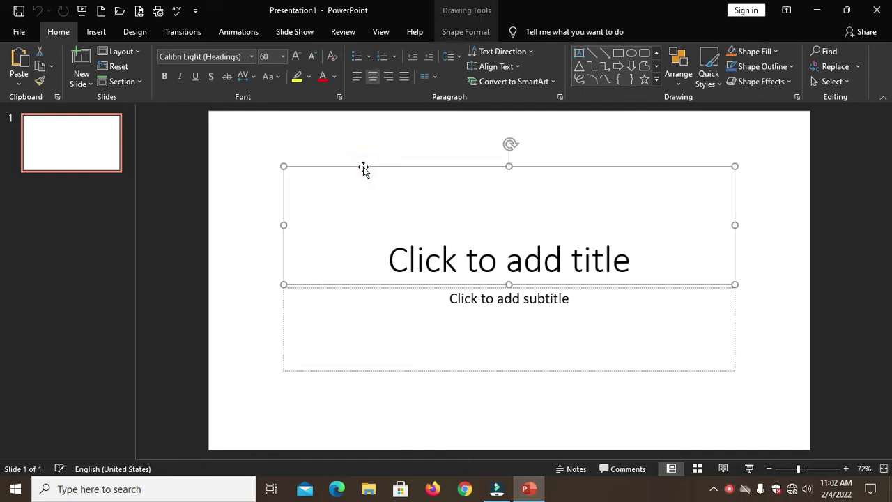
key("Delete")
left_click(387, 290)
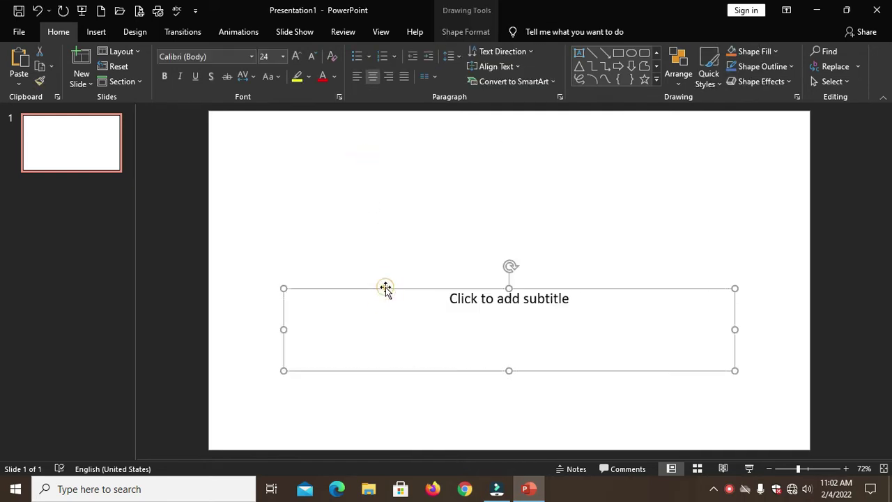
key("Delete")
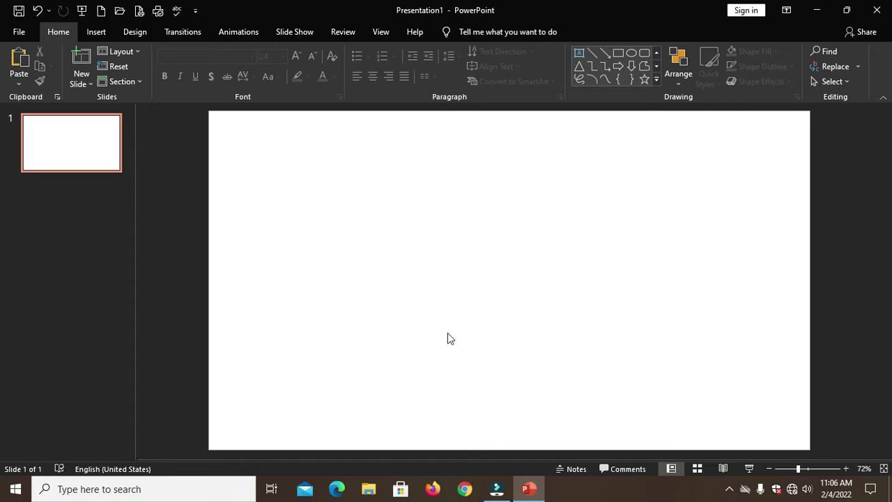
- Draw a donut shape left of centre and thin its ring with the yellow handle
left_click(96, 32)
left_click(215, 84)
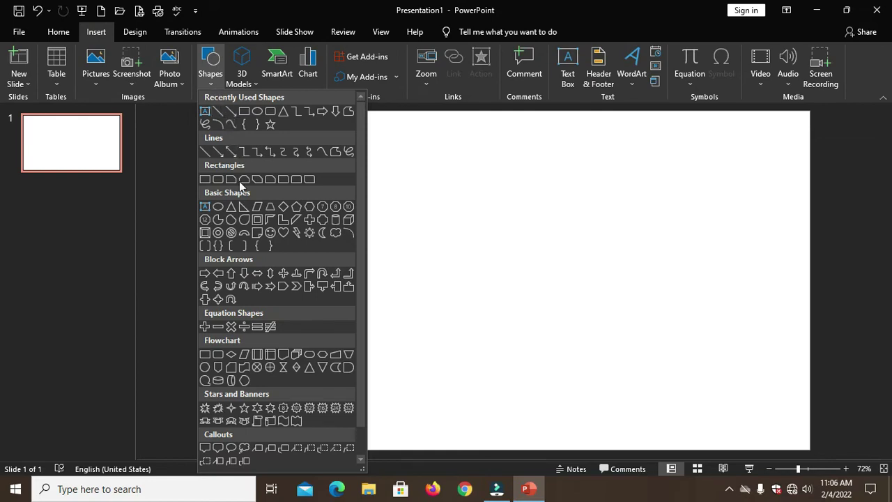
left_click(218, 232)
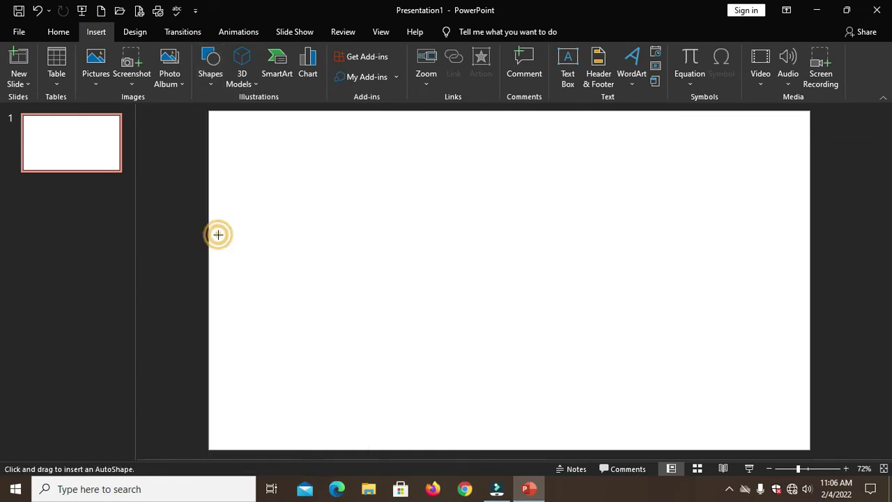
left_click_drag(332, 200, 453, 361)
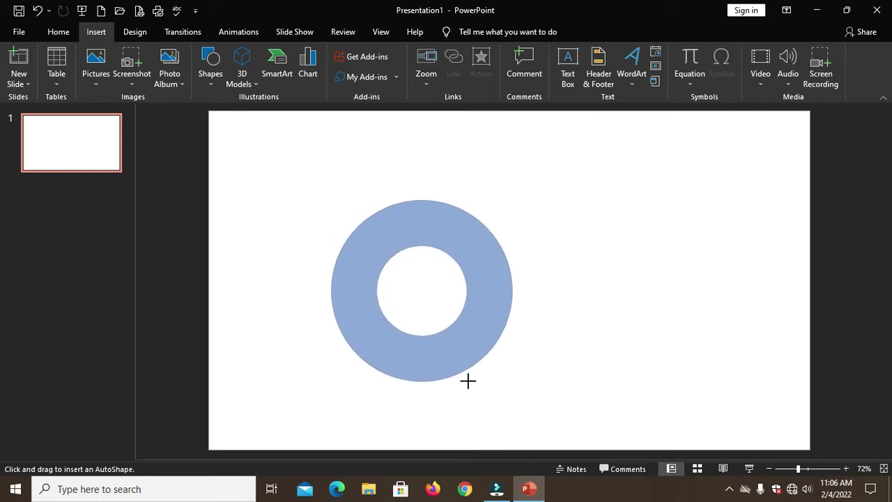
left_click_drag(454, 361, 467, 381)
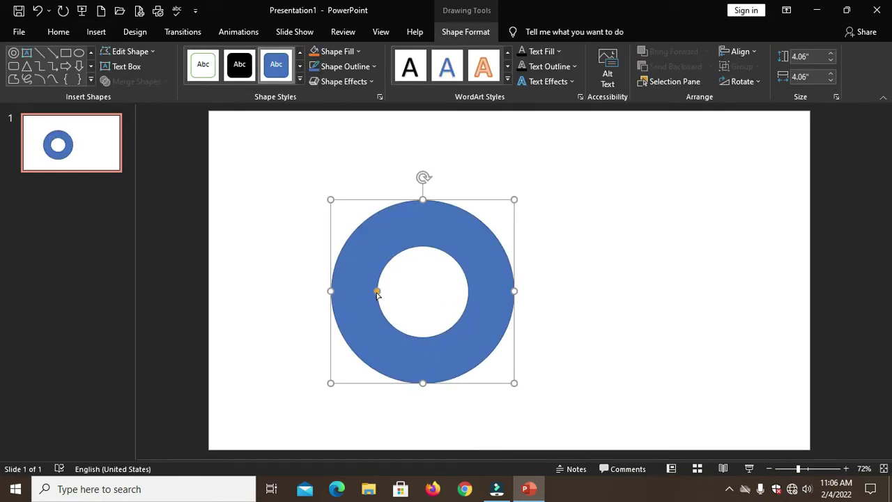
left_click_drag(376, 291, 355, 302)
left_click(442, 307)
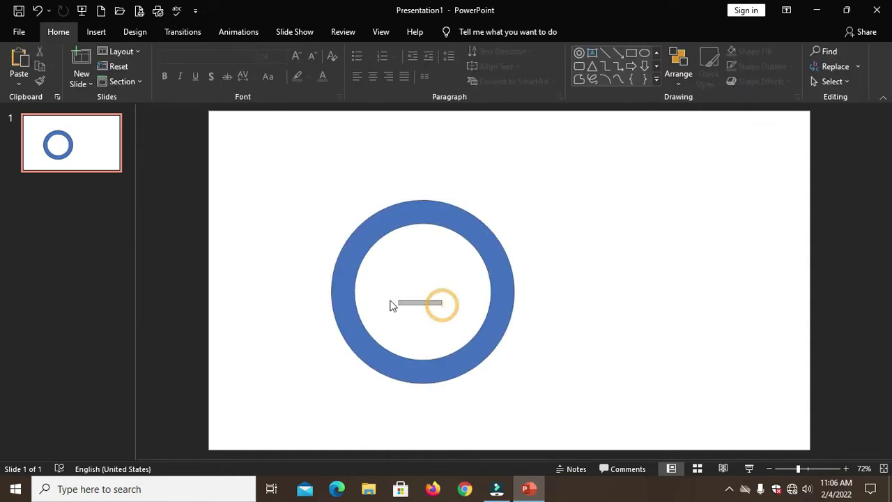
- Copy the ring to the right, nudge the left ring over, and remove its outline
left_click(360, 252)
mouse_move(359, 252)
left_mouse_down()
mouse_move(249, 233)
mouse_move(650, 240)
left_mouse_up()
left_click(371, 231)
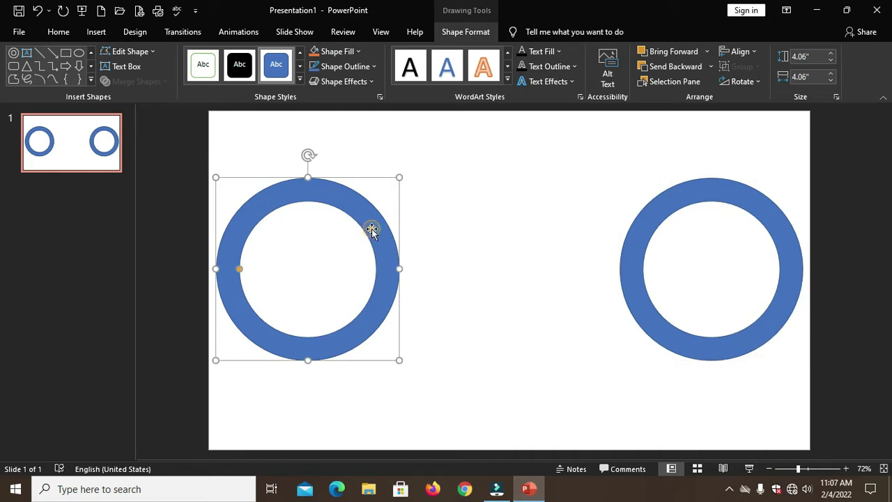
left_click_drag(372, 232, 409, 216)
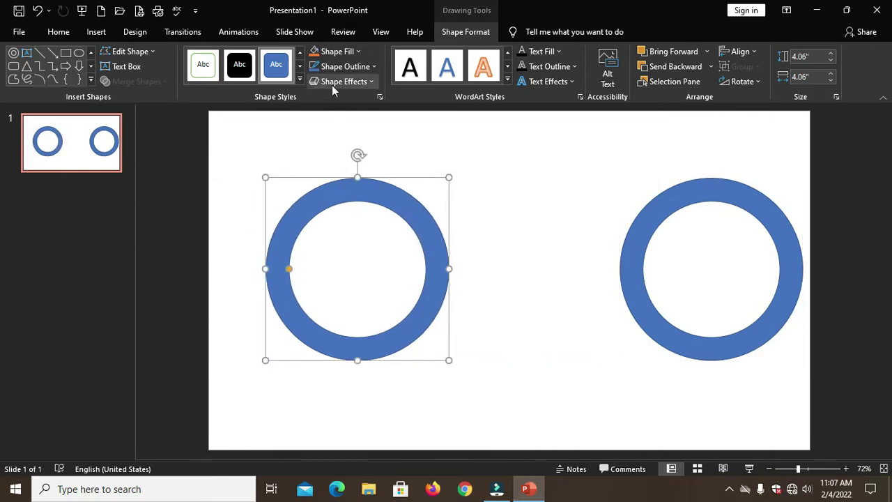
left_click(340, 66)
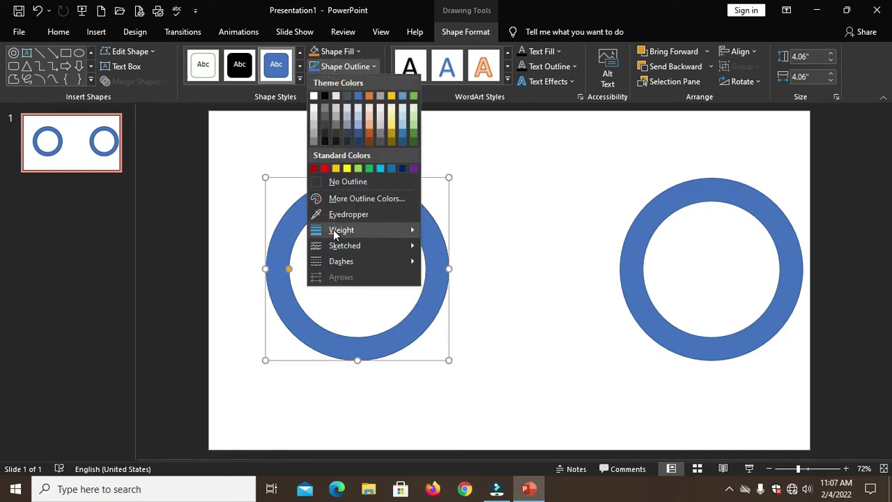
left_click(332, 181)
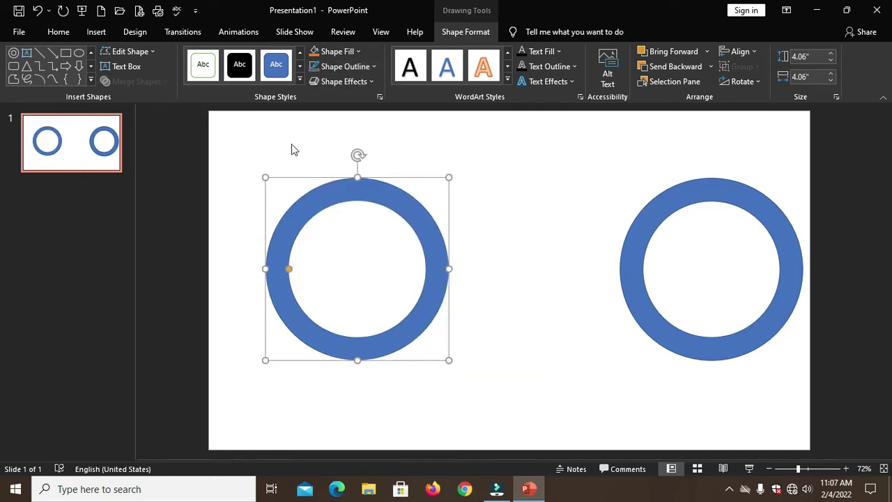
left_click(98, 33)
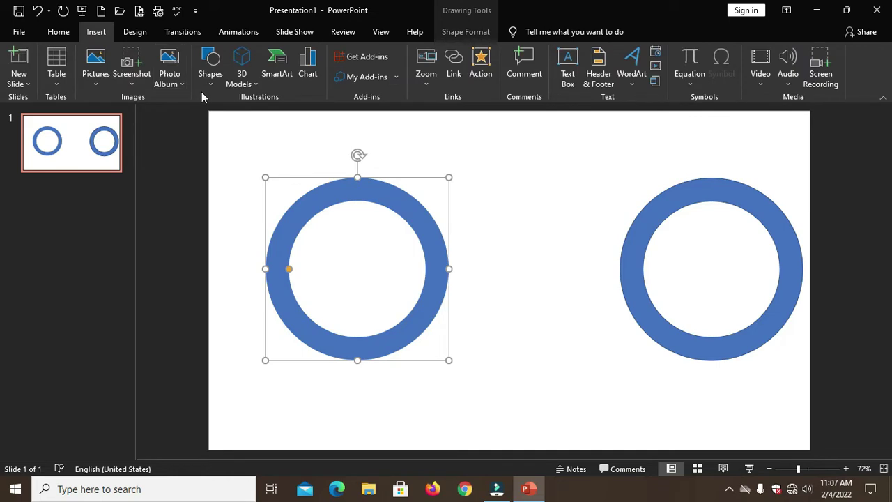
left_click(211, 70)
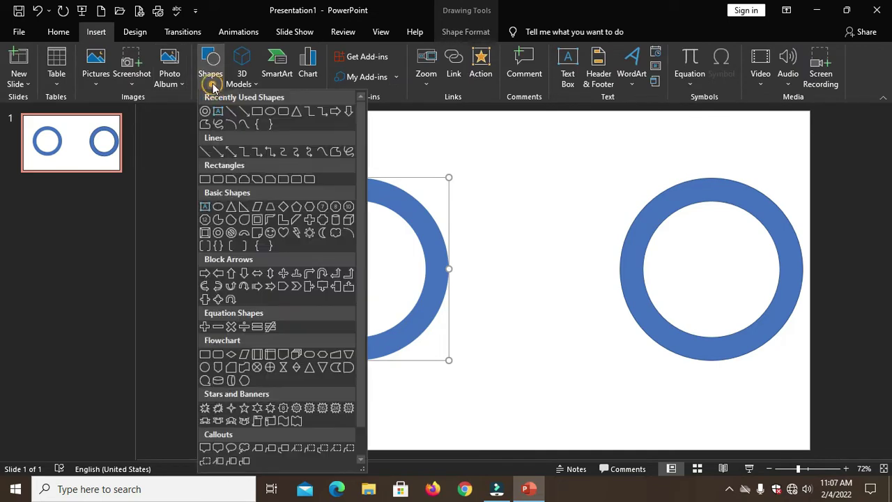
- Draw a thin vertical rectangle centred on the left ring and duplicate it in place
left_click(258, 113)
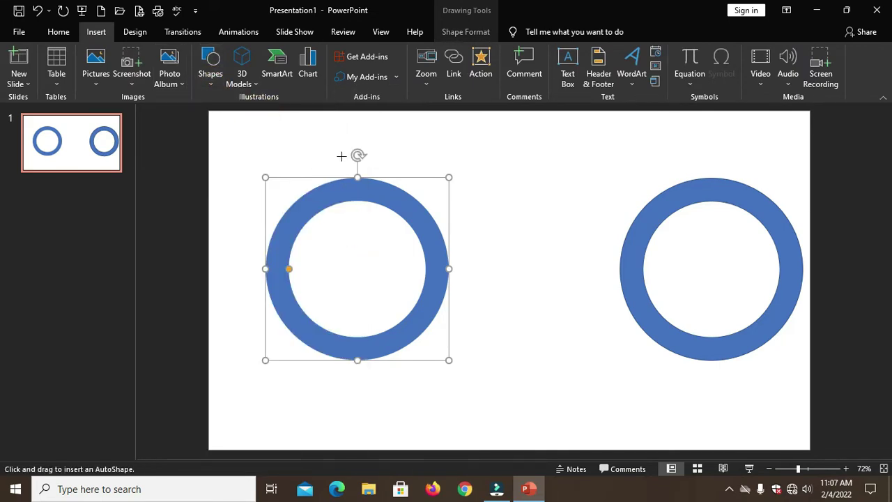
left_click_drag(350, 170, 357, 416)
mouse_move(355, 323)
left_mouse_down()
mouse_move(354, 301)
mouse_move(361, 316)
left_mouse_up()
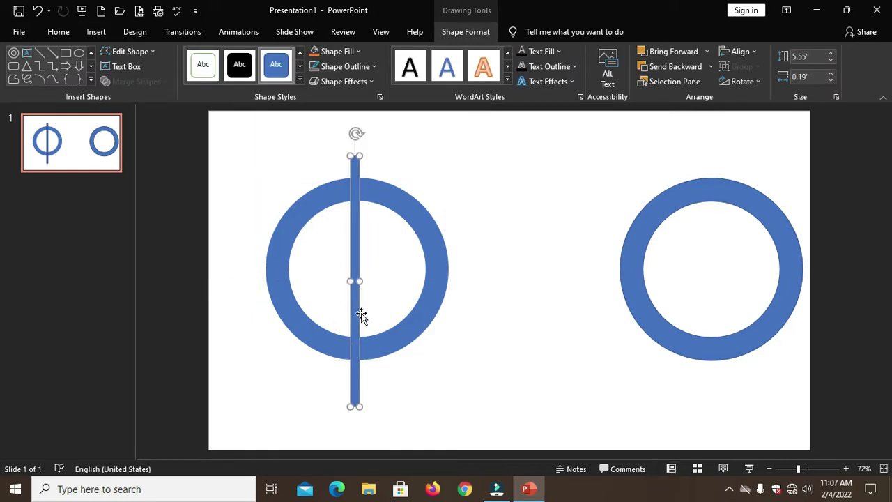
key("ctrl+d")
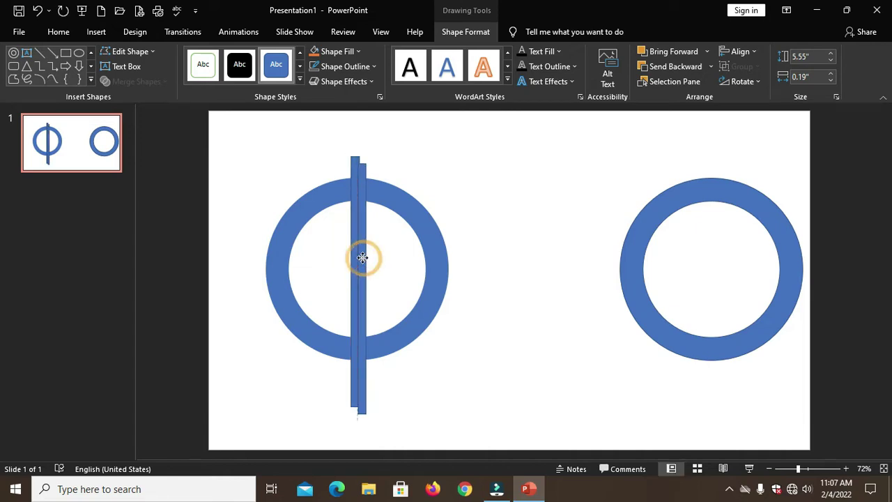
left_click_drag(364, 258, 357, 255)
- Rotate the bar copies to diagonal and horizontal angles, then select all wheel shapes
left_click_drag(355, 143, 396, 161)
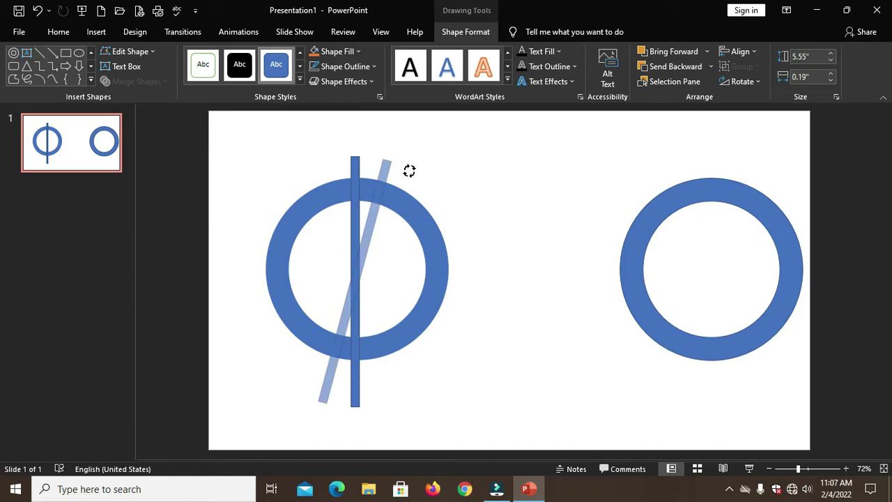
left_click_drag(414, 173, 423, 187)
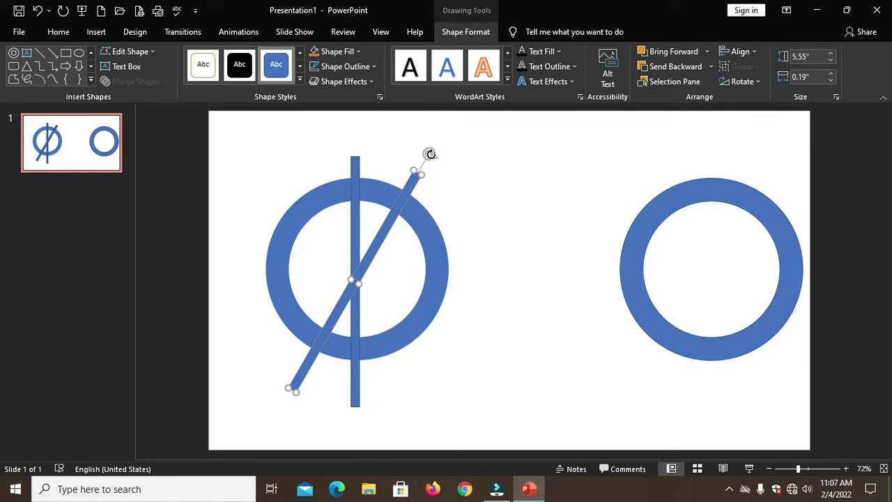
mouse_move(430, 154)
left_mouse_down()
mouse_move(483, 216)
mouse_move(504, 293)
left_mouse_up()
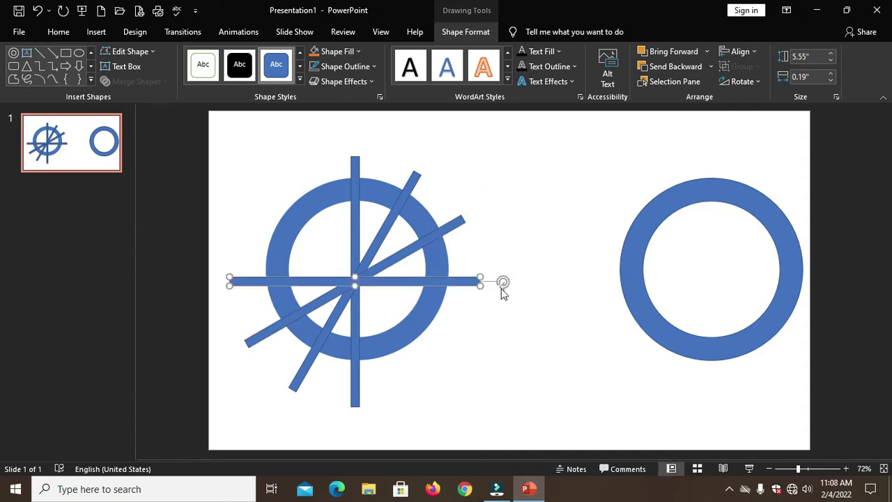
left_click_drag(504, 282, 489, 373)
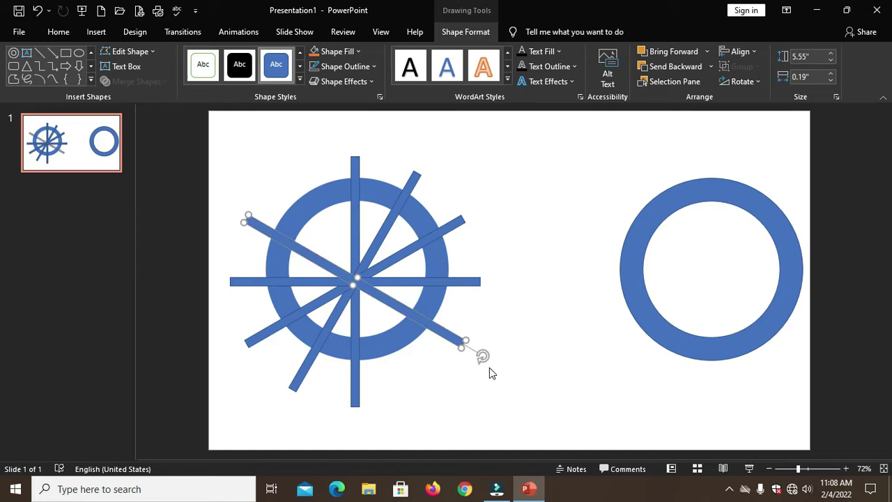
left_click_drag(482, 356, 419, 412)
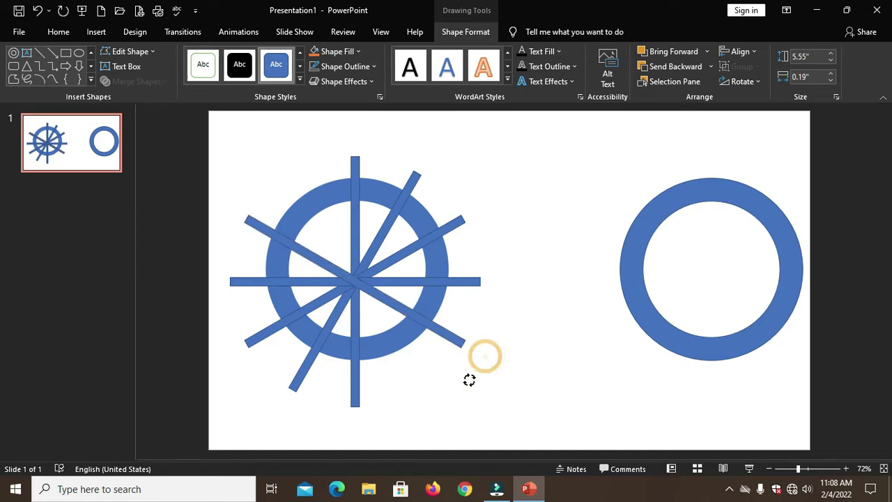
left_click(528, 396)
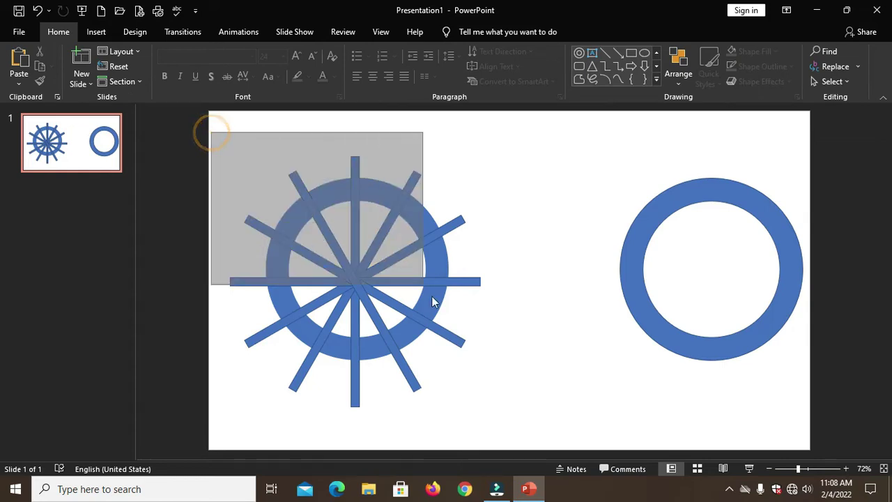
left_click_drag(214, 138, 496, 413)
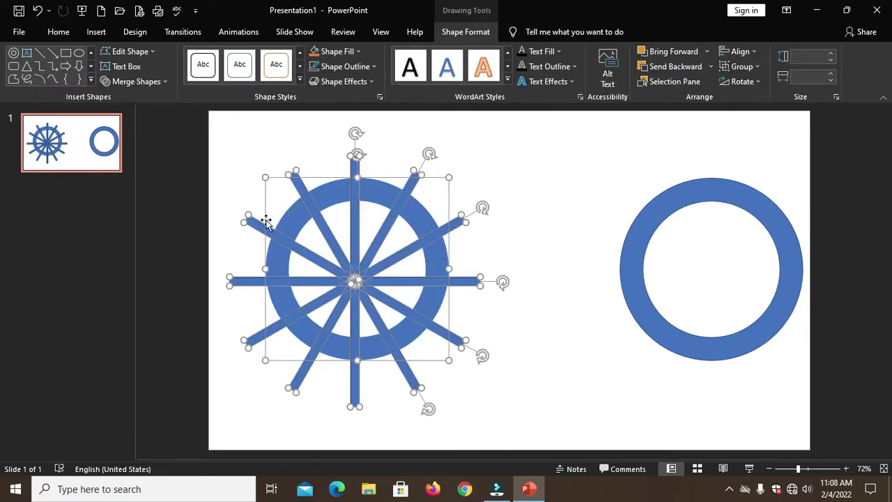
- Fragment the wheel and move the five outer ring pieces to the lower right
left_click(165, 81)
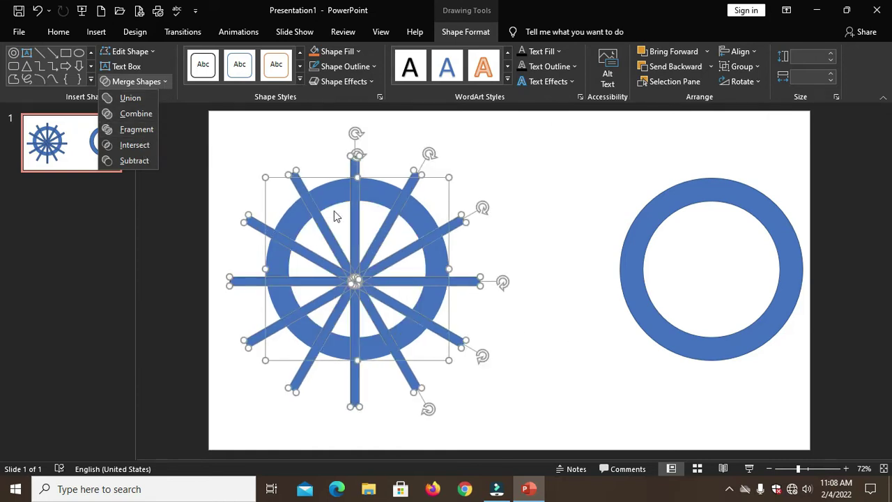
left_click(132, 130)
left_click(525, 379)
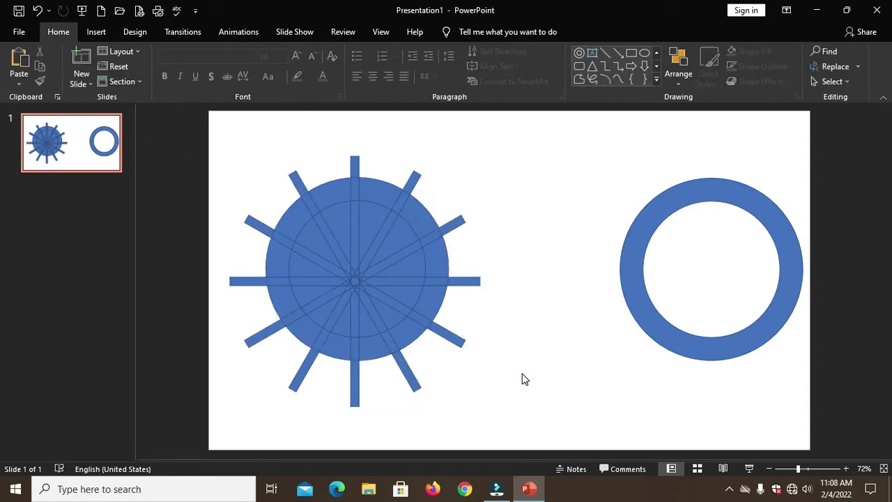
left_click(283, 268)
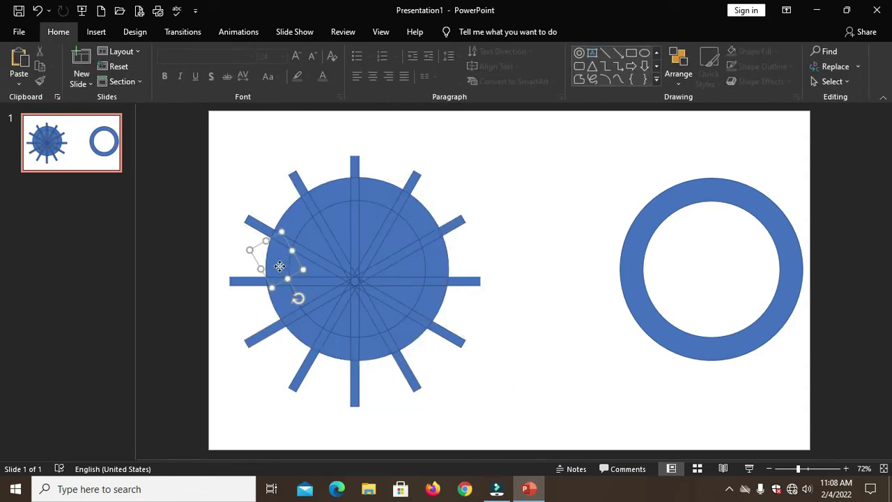
left_click(304, 230, "shift")
left_click(339, 196, "shift")
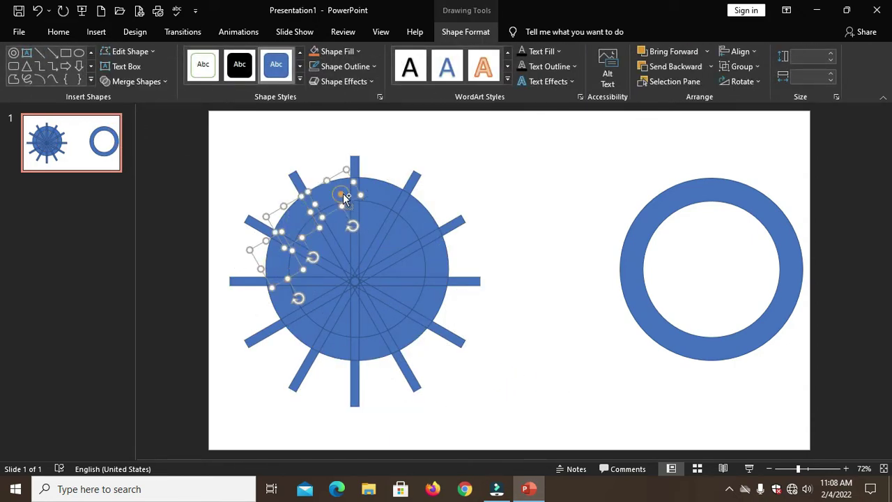
left_click(377, 197, "shift")
left_click(413, 218, "shift")
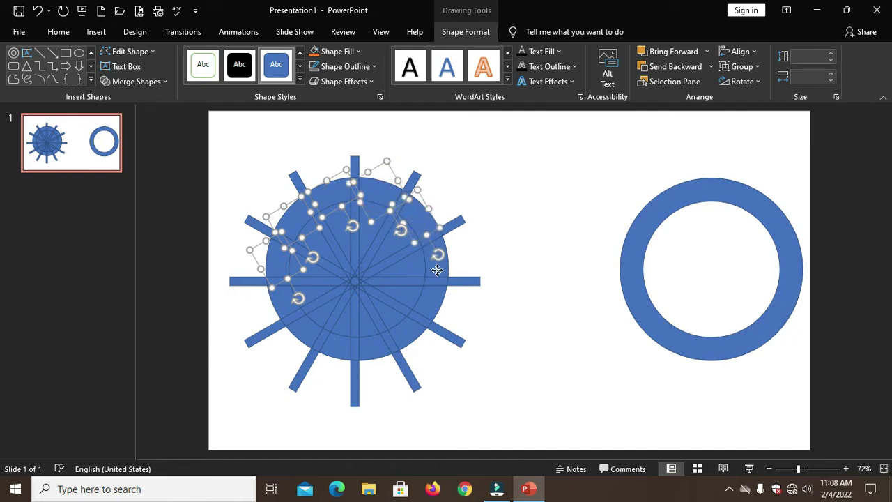
mouse_move(436, 267)
left_mouse_down()
mouse_move(595, 412)
mouse_move(655, 421)
left_mouse_up()
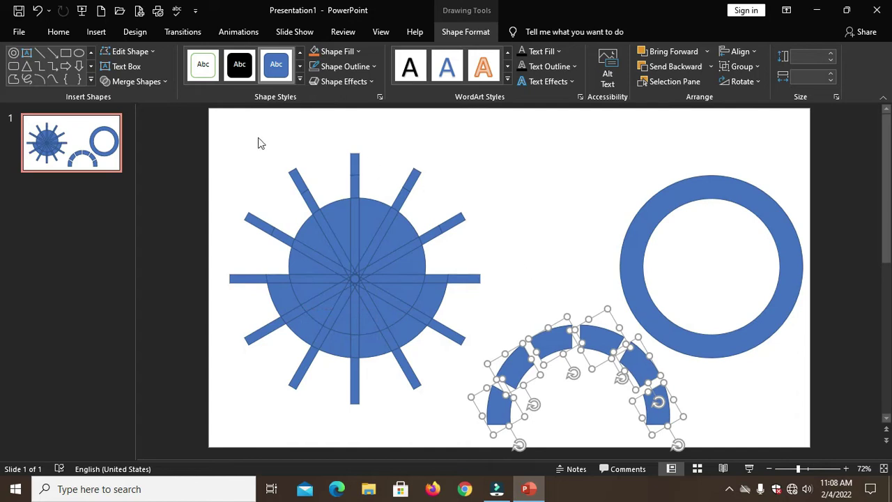
- Delete all the leftover wheel pieces
left_click_drag(222, 140, 488, 430)
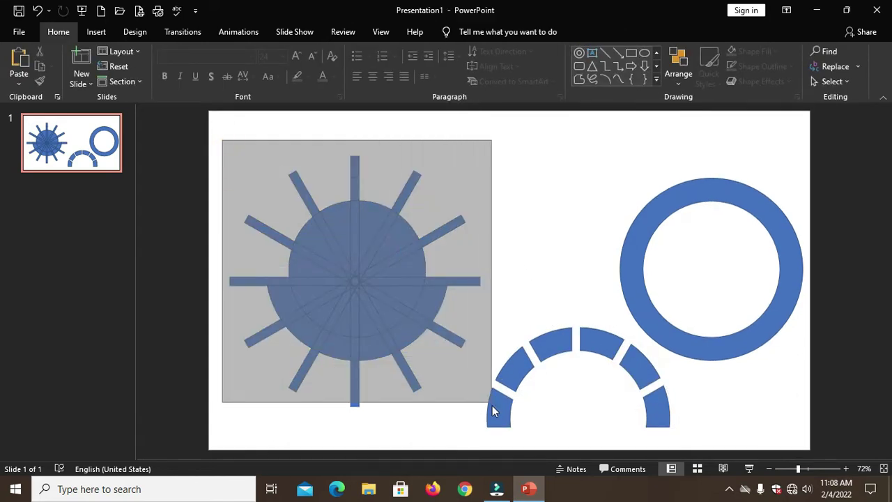
left_click_drag(488, 429, 498, 446)
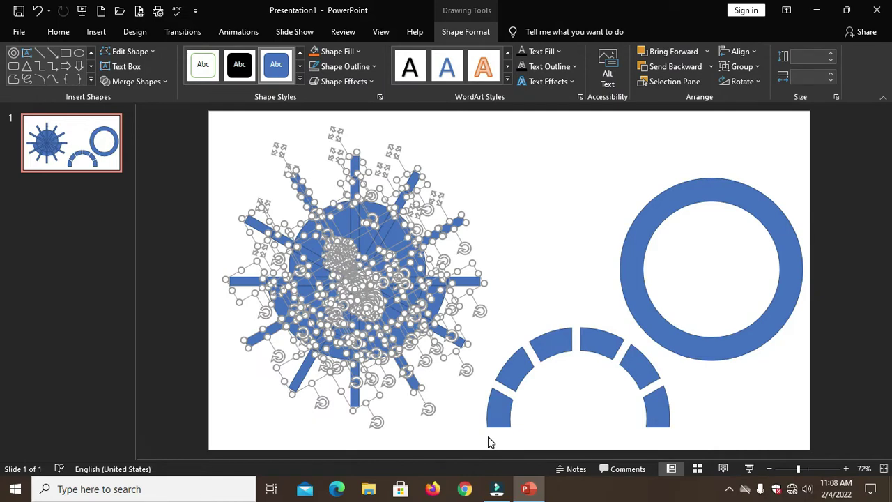
key("Delete")
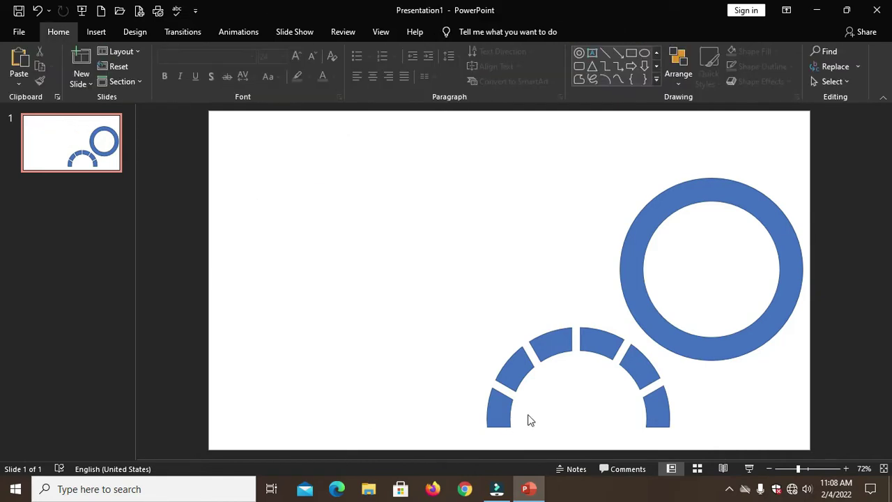
- Move the arch pieces to the upper left and make them grey with no outline
left_click_drag(435, 298, 693, 480)
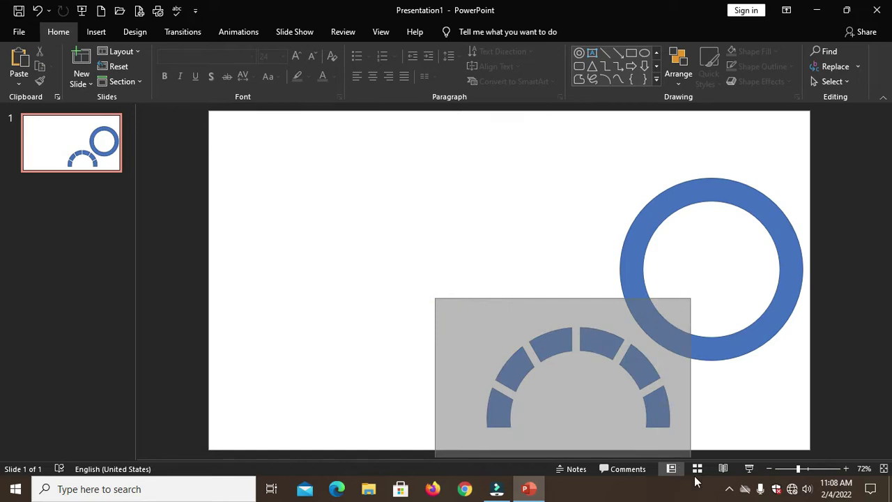
left_click_drag(599, 343, 342, 209)
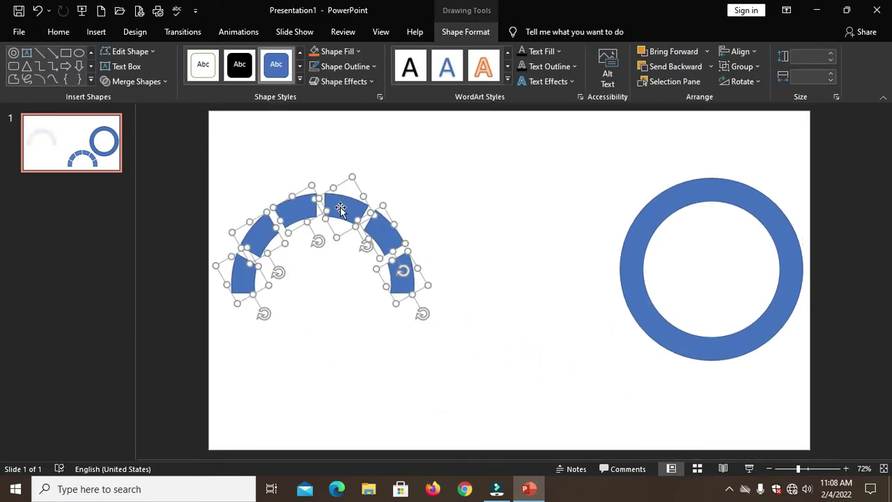
left_click(344, 52)
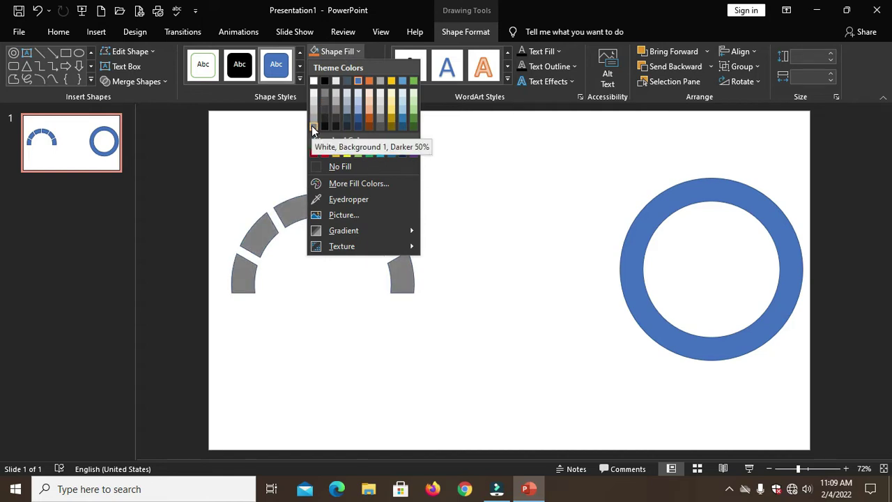
left_click(313, 129)
left_click(333, 66)
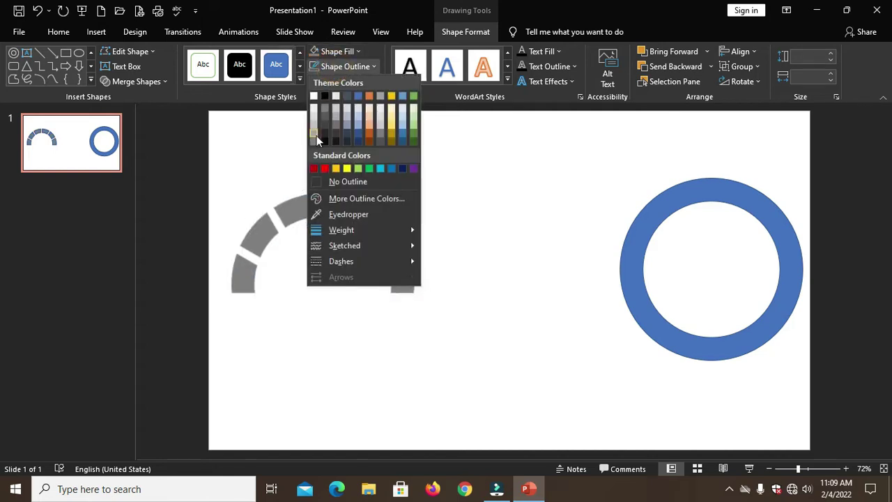
left_click(348, 182)
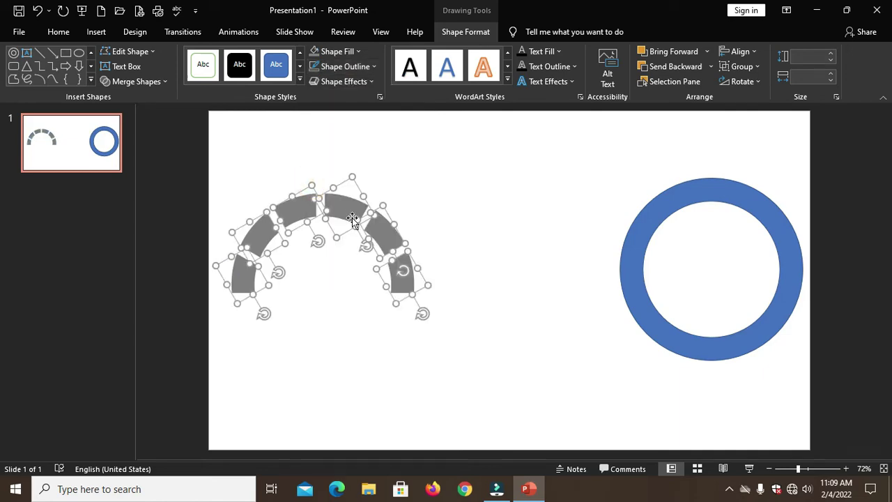
- Set the arch at the middle left and shift the blue ring beside it
left_click(349, 208)
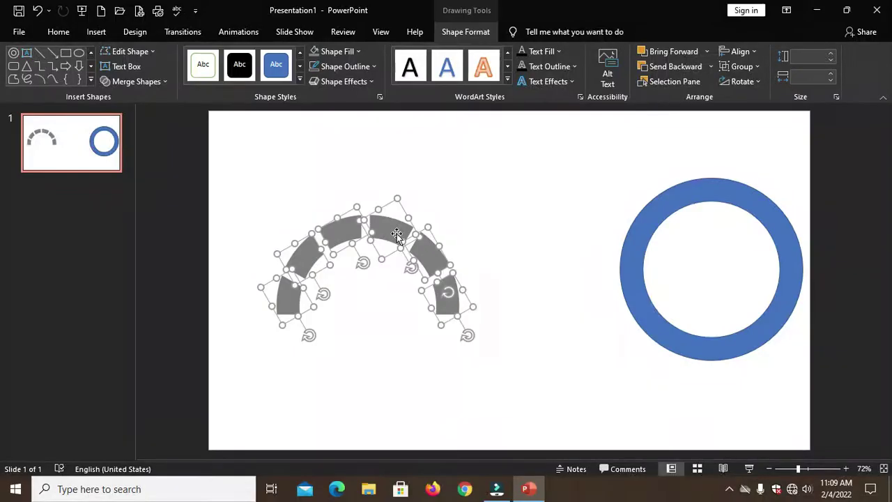
left_click_drag(742, 196, 635, 209)
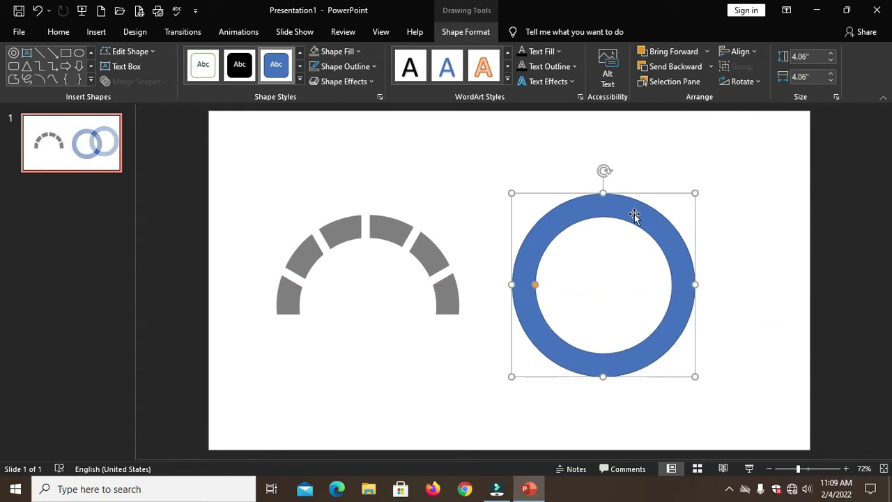
left_click(96, 31)
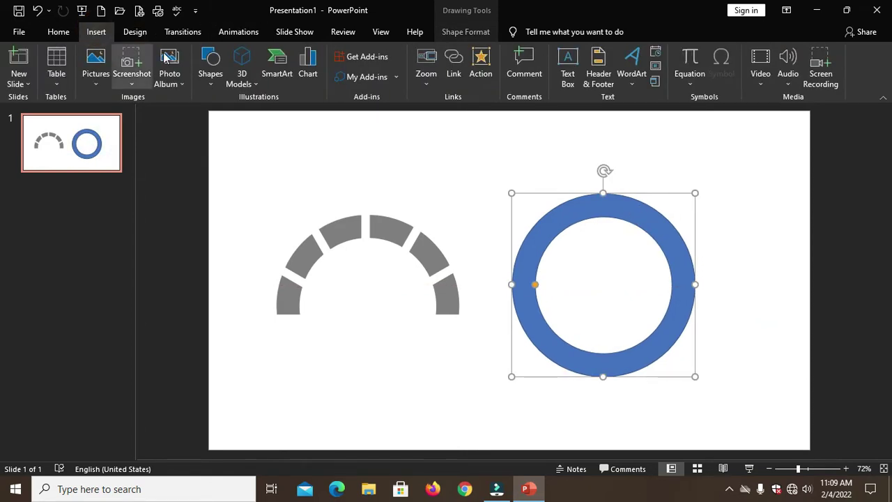
left_click(209, 82)
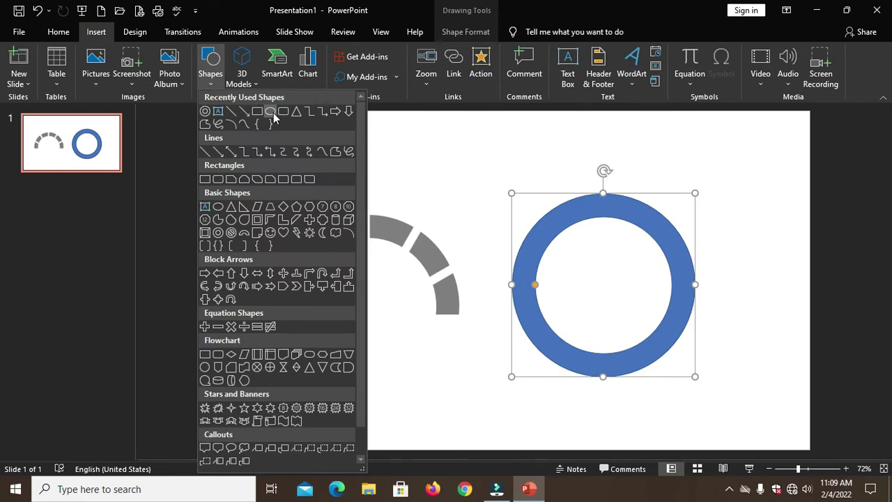
- Add a small dark blue circle with no outline at the ring's centre
left_click(270, 112)
mouse_move(601, 276)
left_mouse_down()
mouse_move(620, 304)
mouse_move(607, 286)
left_mouse_up()
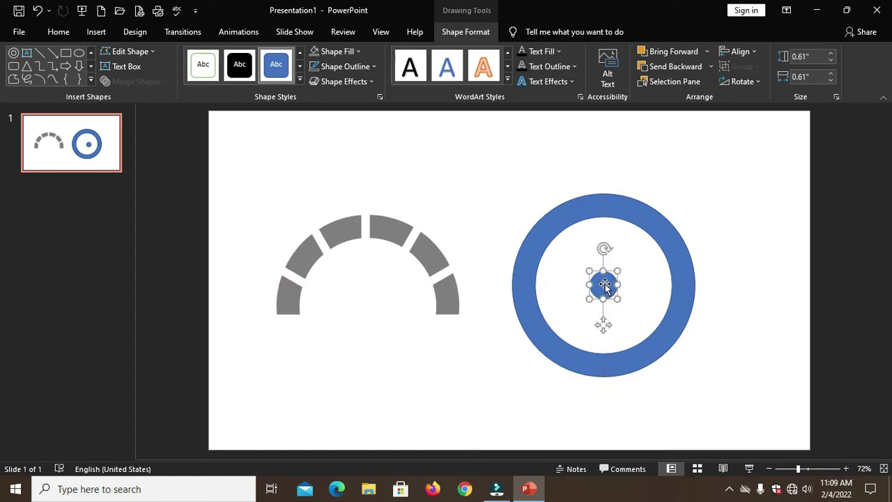
left_click(347, 66)
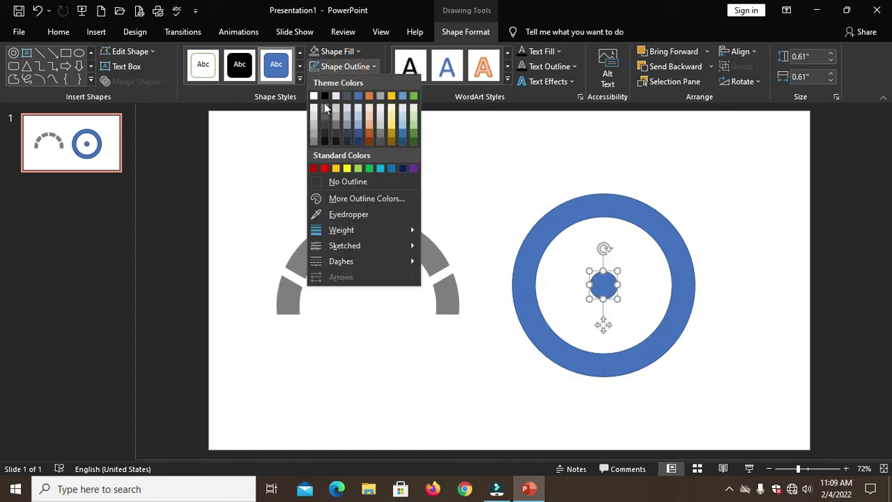
left_click(315, 181)
left_click(335, 52)
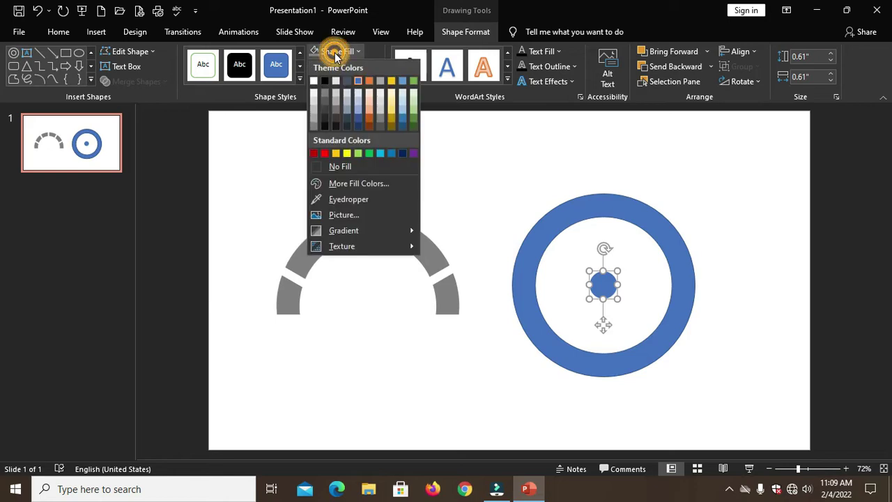
left_click(403, 153)
- Add a smaller white circle with no outline centred inside the dark hub
left_click(91, 34)
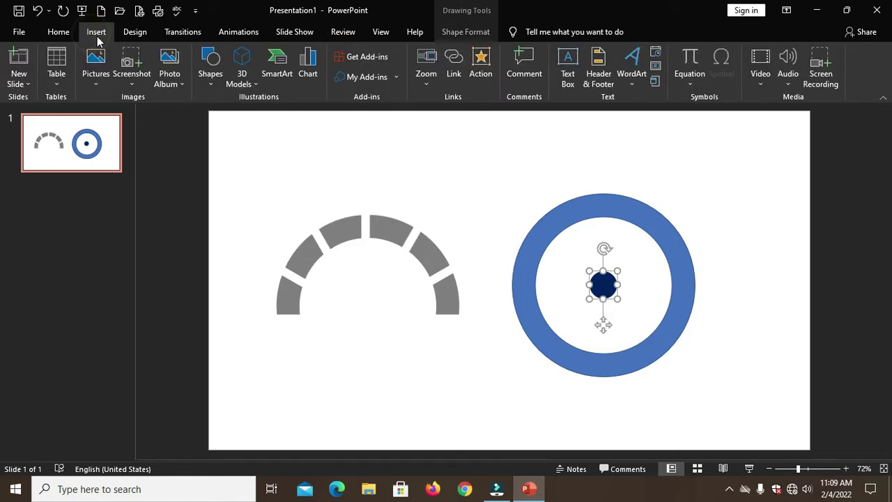
left_click(210, 66)
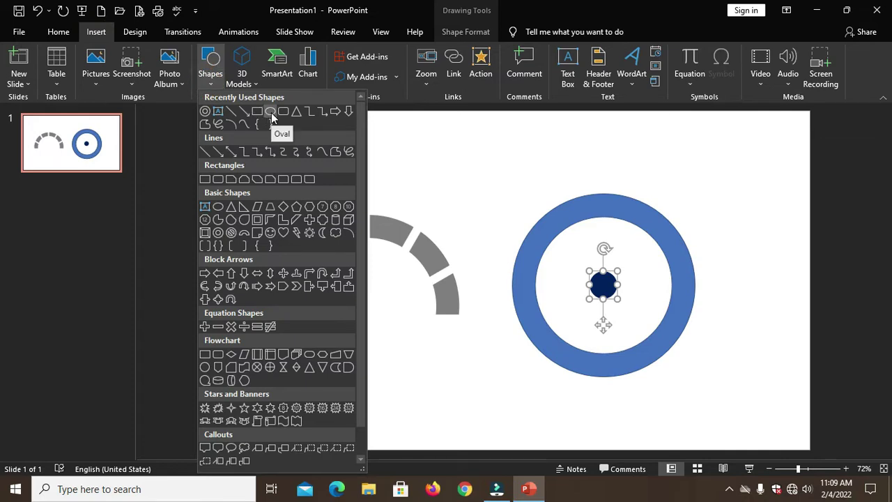
left_click(271, 113)
scroll(637, 321, "up", 5)
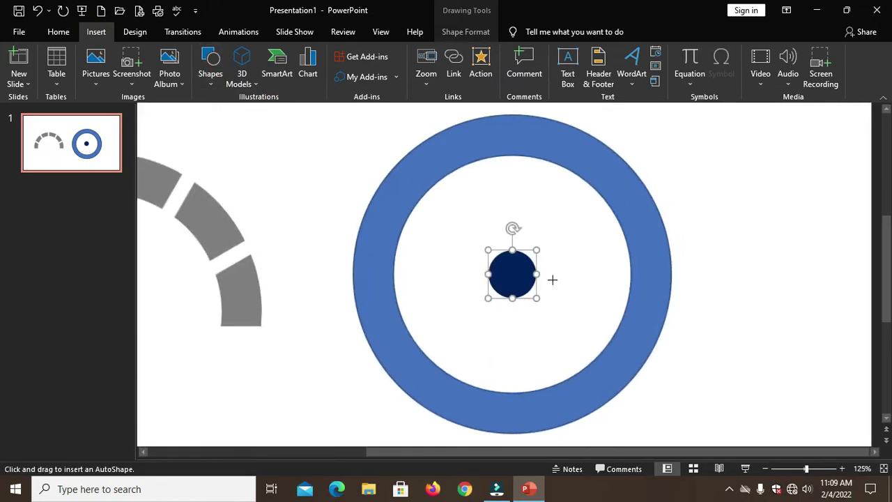
mouse_move(524, 288)
left_mouse_down()
mouse_move(536, 300)
mouse_move(512, 278)
left_mouse_up()
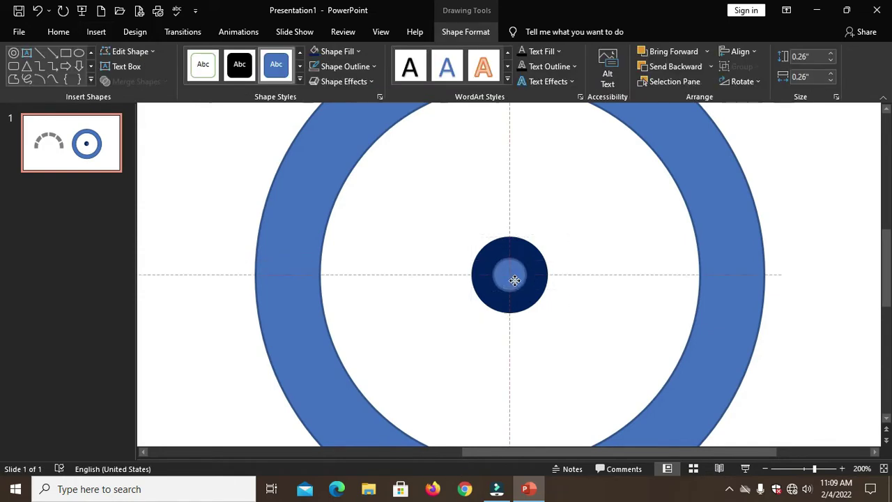
left_click(352, 69)
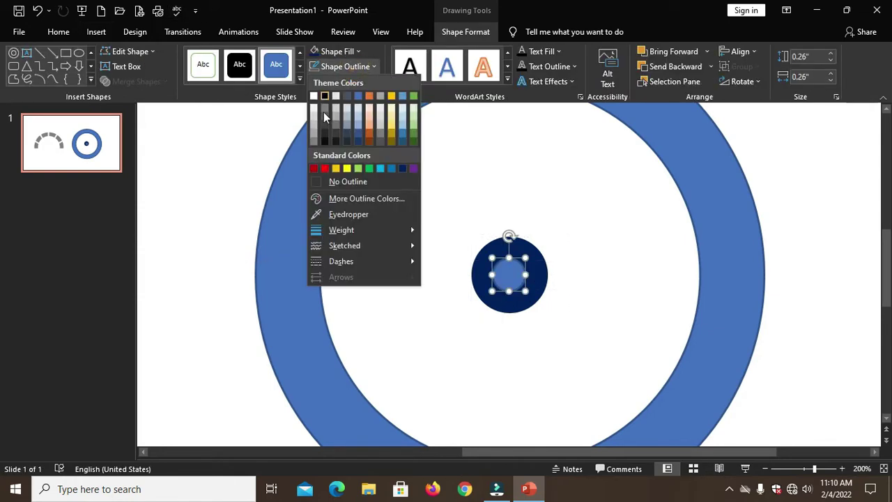
left_click(329, 182)
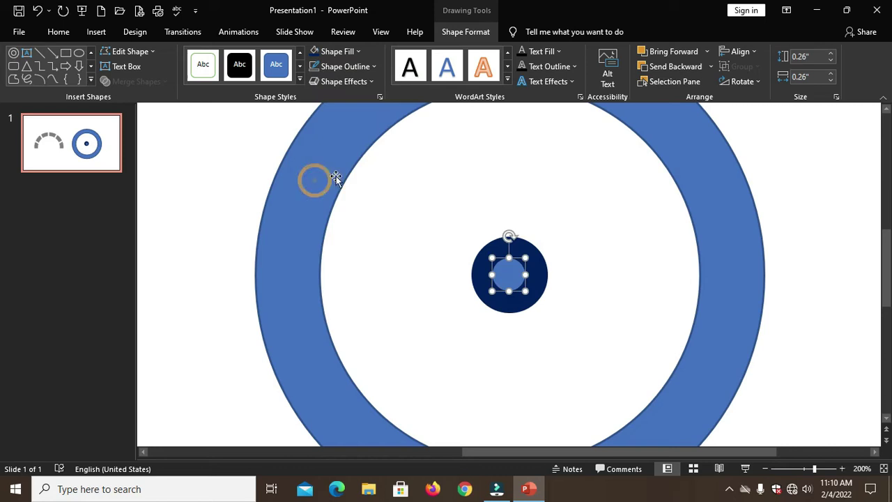
left_click(336, 52)
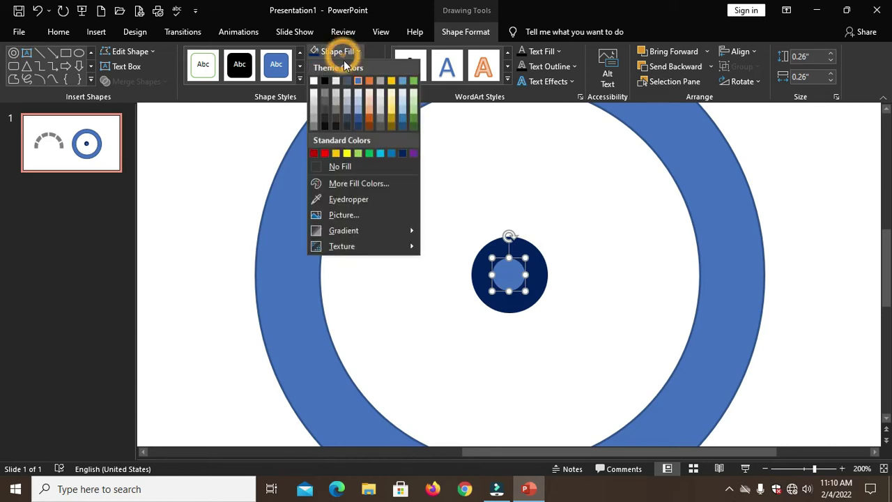
left_click(313, 82)
left_click(95, 32)
scroll(239, 34, "down", 3)
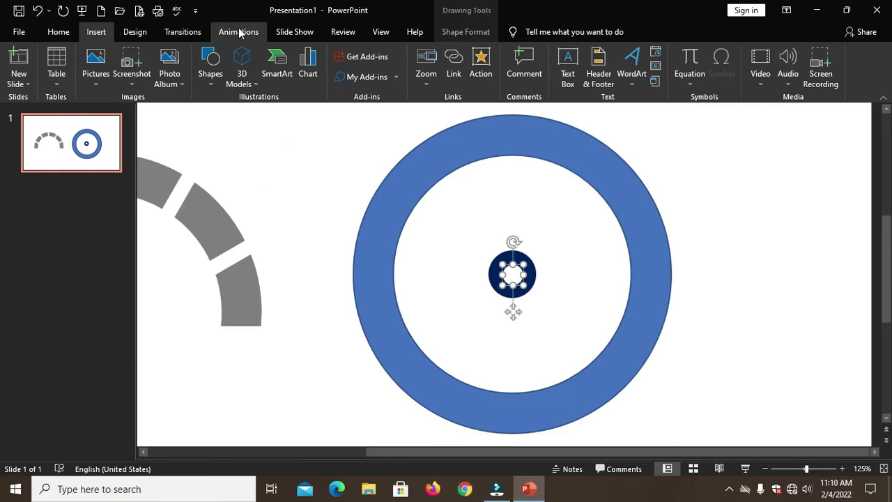
- Draw a thin dark blue triangle needle from the ring's top to the hub, without outline
left_click(211, 83)
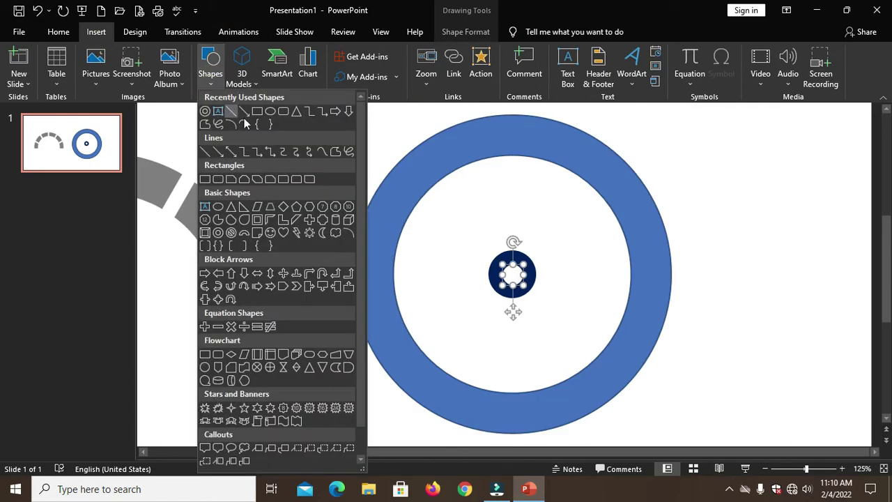
left_click(296, 111)
left_click_drag(500, 125, 523, 255)
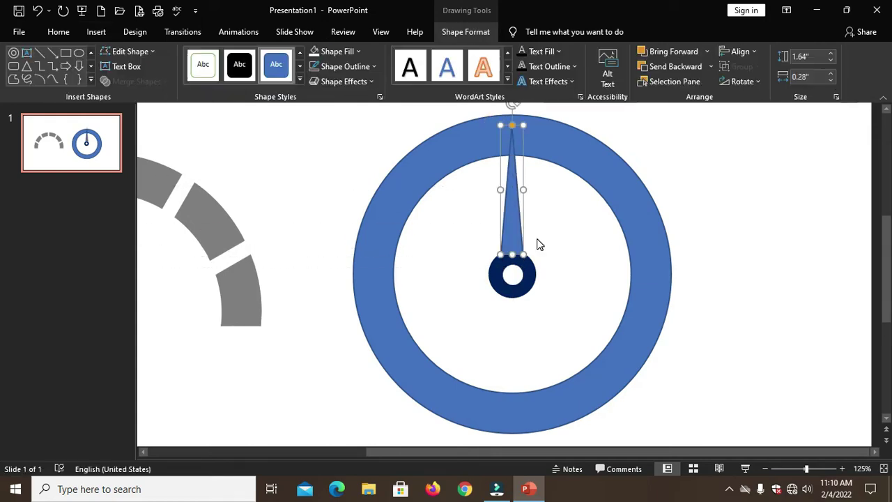
left_click(356, 70)
left_click(318, 182)
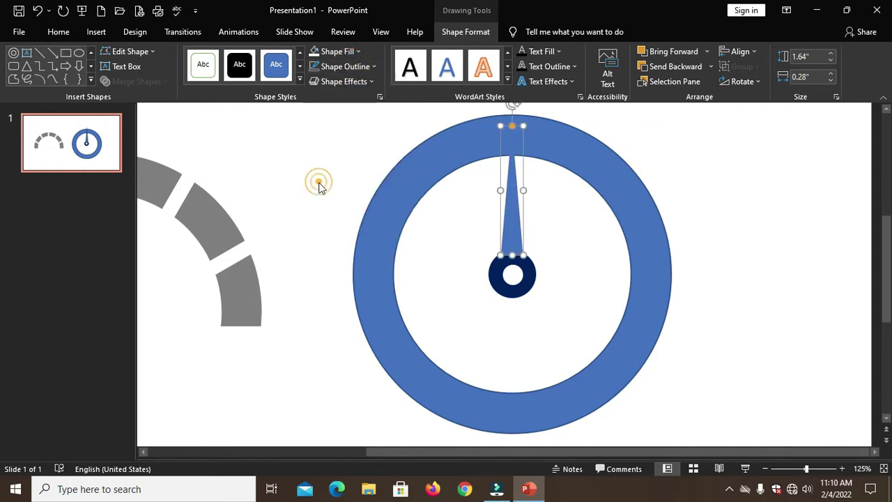
left_click(340, 51)
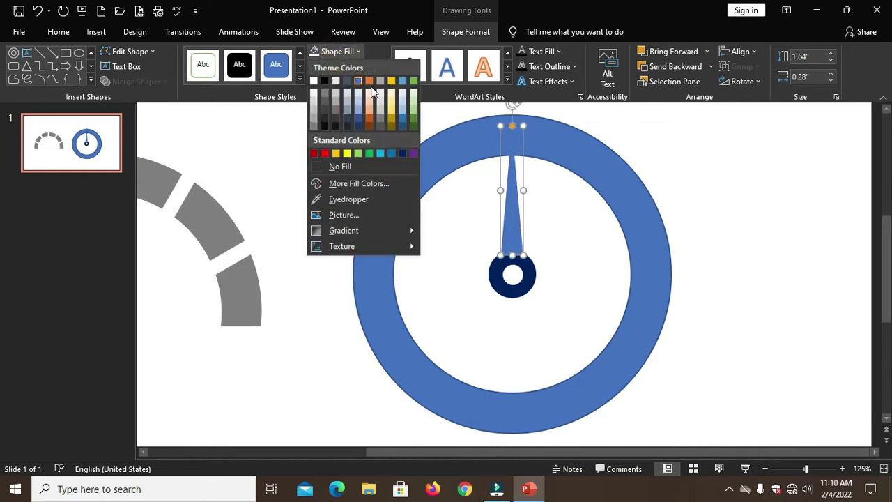
left_click(403, 154)
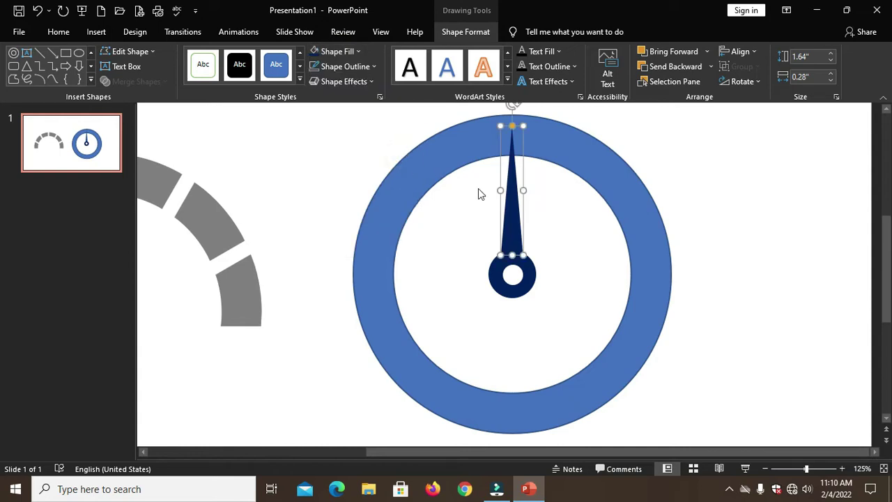
- Select the needle and hub and group them with Ctrl+G
scroll(558, 241, "down", 3, "ctrl")
left_click_drag(541, 189, 624, 388)
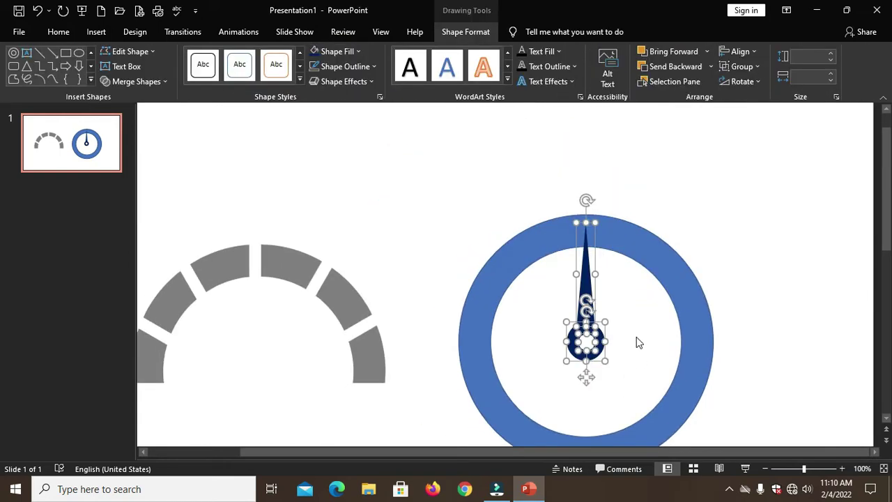
key("ctrl+g")
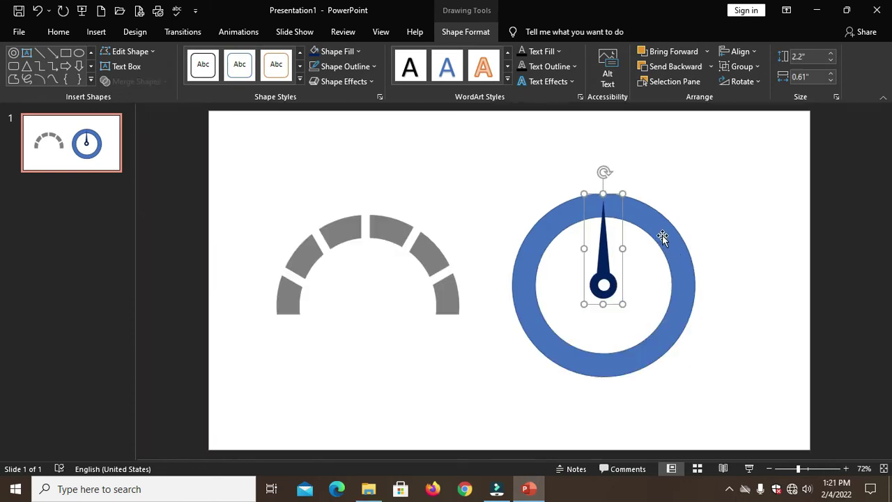
- Give the blue ring no fill and no outline
left_click(662, 237)
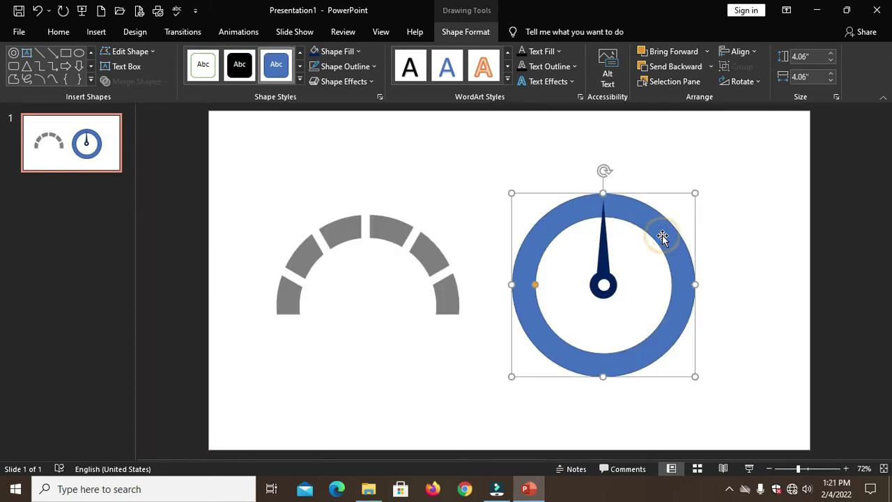
left_click(352, 52)
left_click(331, 167)
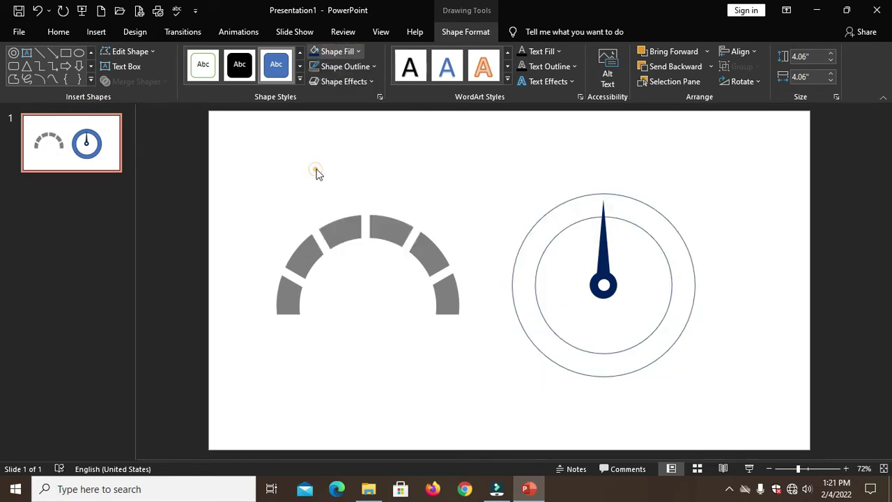
left_click(342, 68)
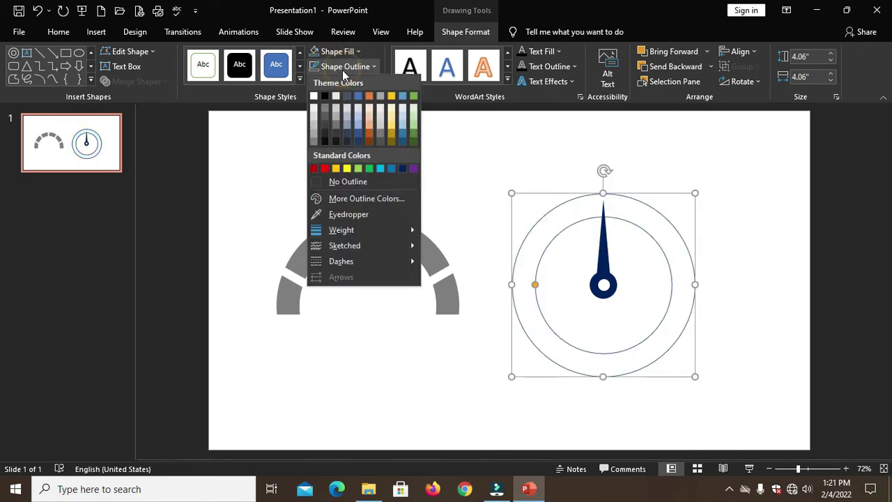
left_click(317, 183)
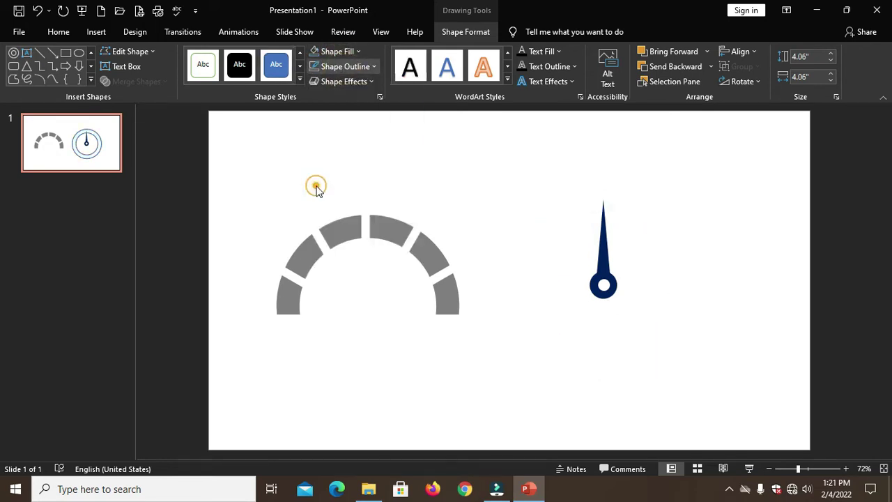
- Group the invisible ring with the needle and move the assembly onto the grey gauge
left_click(611, 275)
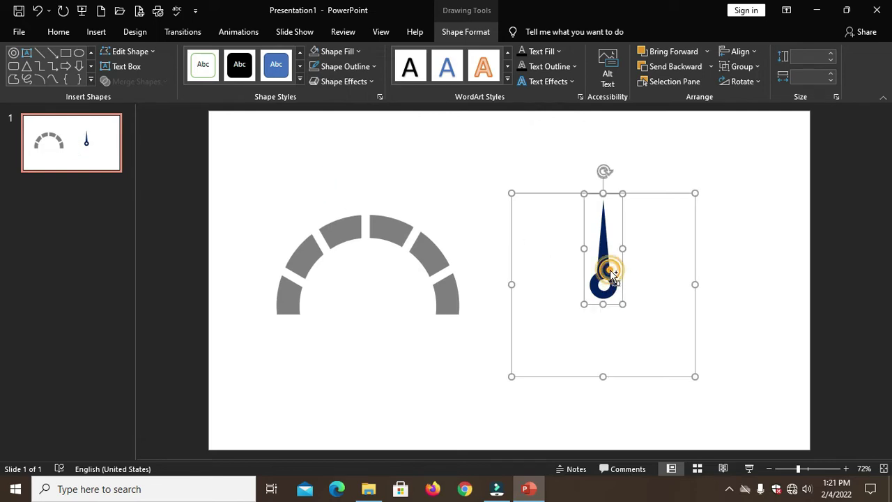
right_click(607, 252)
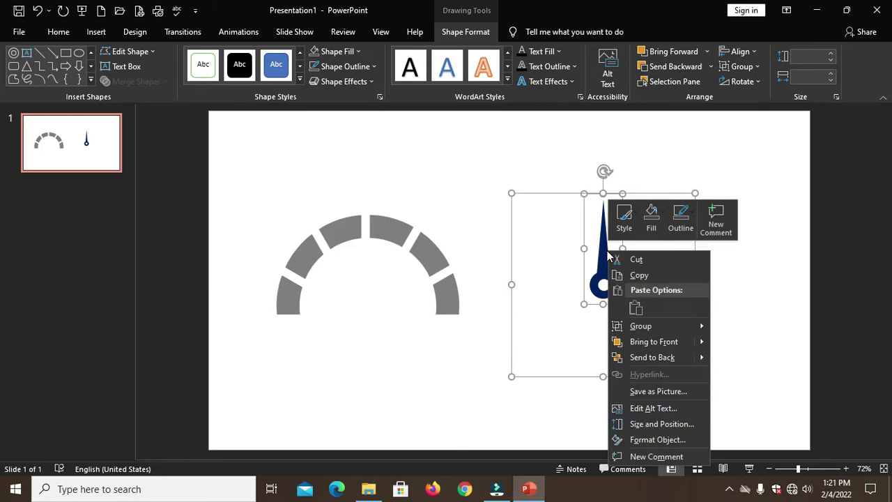
mouse_move(641, 327)
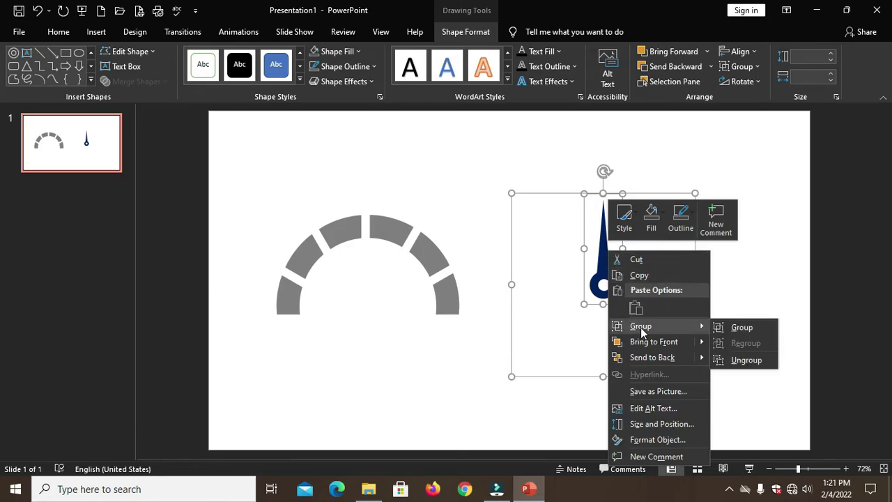
left_click(743, 328)
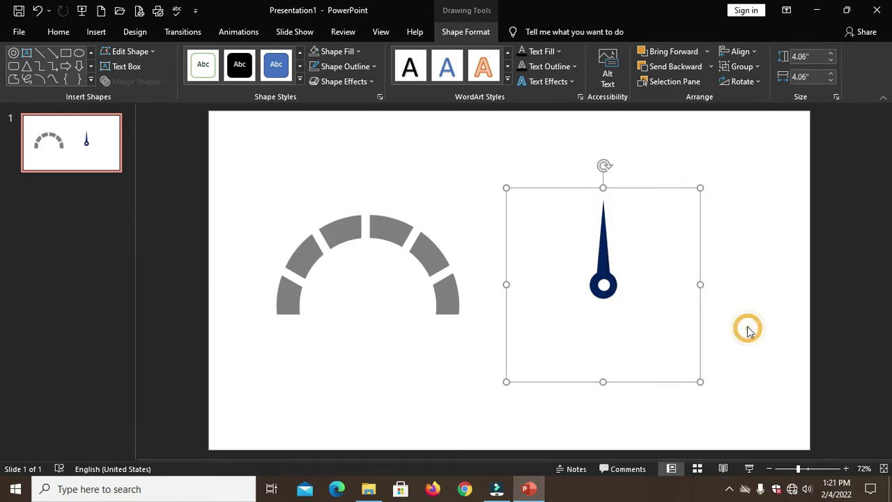
mouse_move(649, 194)
left_mouse_down()
mouse_move(408, 224)
mouse_move(409, 214)
left_mouse_up()
- Rotate the needle group so it points horizontally left to the arch's start
left_click(367, 311)
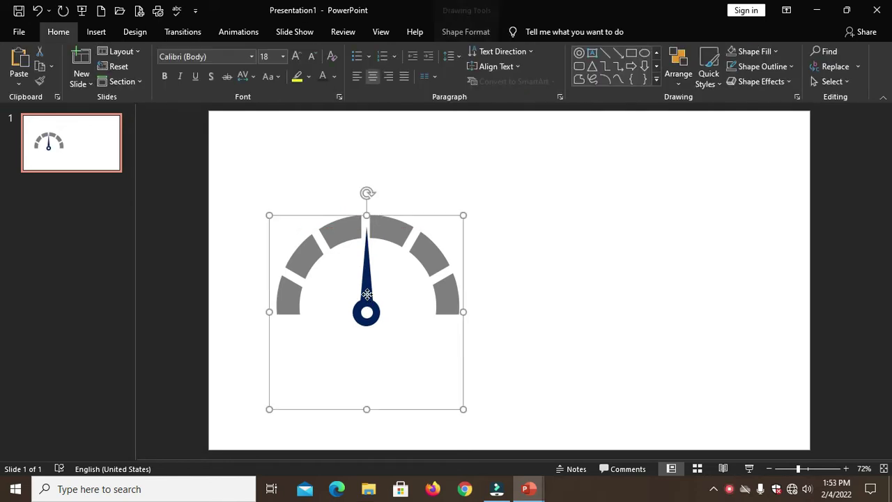
left_click_drag(369, 194, 240, 310)
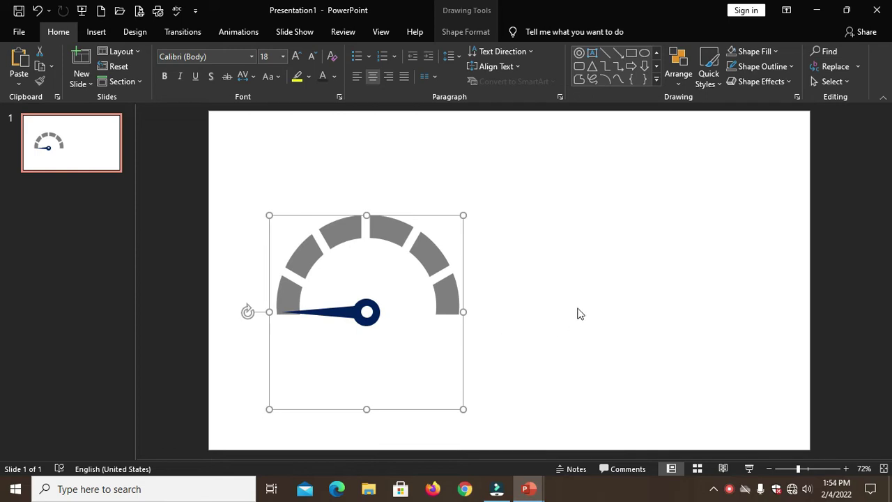
- Copy the title text box from Presentation2 and paste it onto the speedometer slide
mouse_move(532, 495)
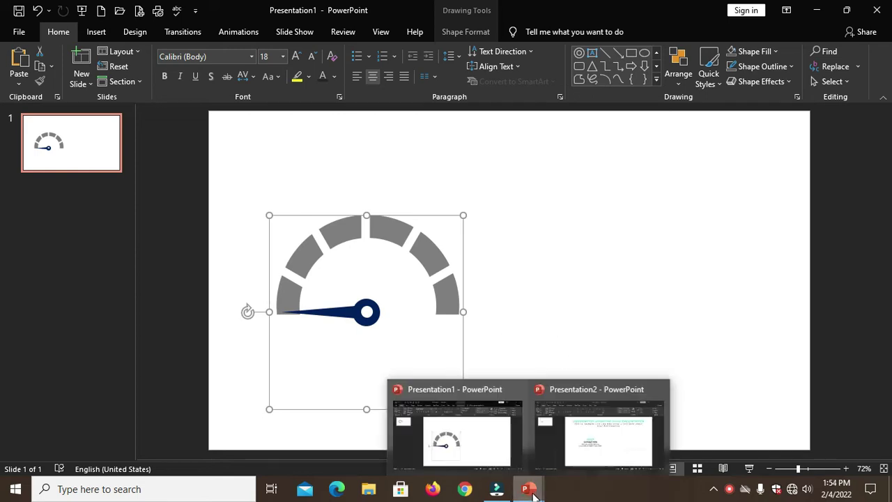
left_click(631, 444)
left_click(584, 167)
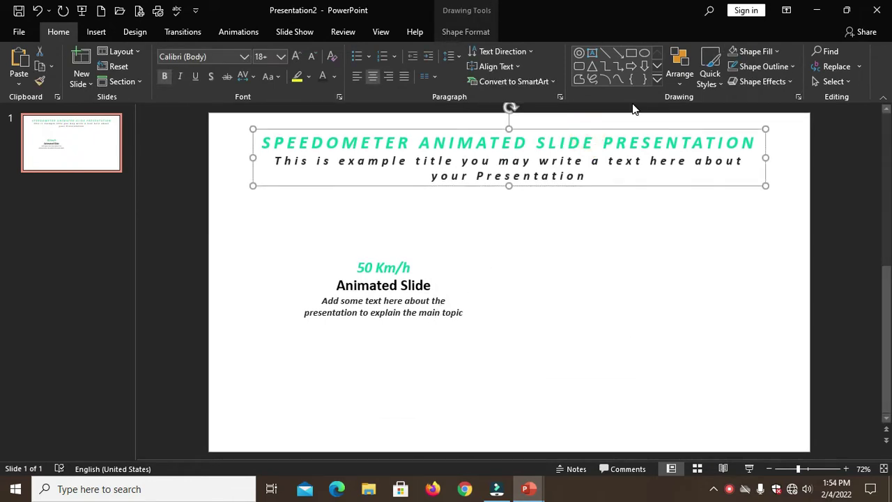
mouse_move(528, 492)
left_click(485, 460)
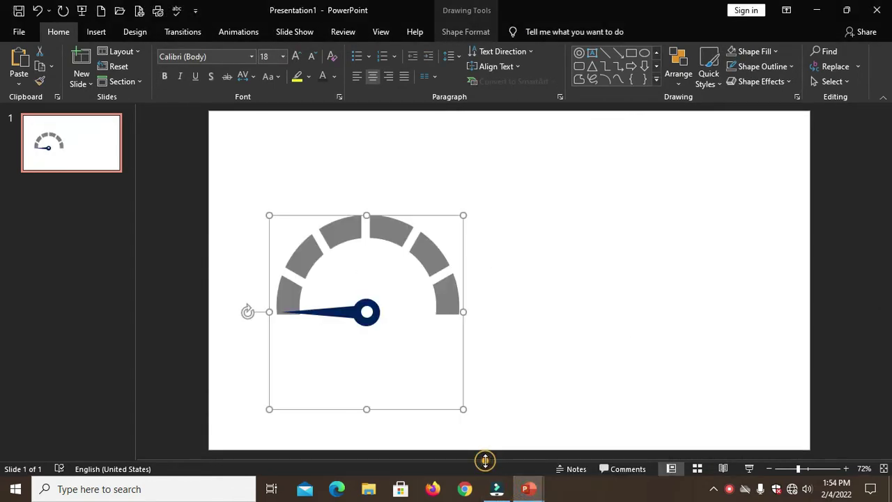
right_click(527, 170)
left_click(554, 196)
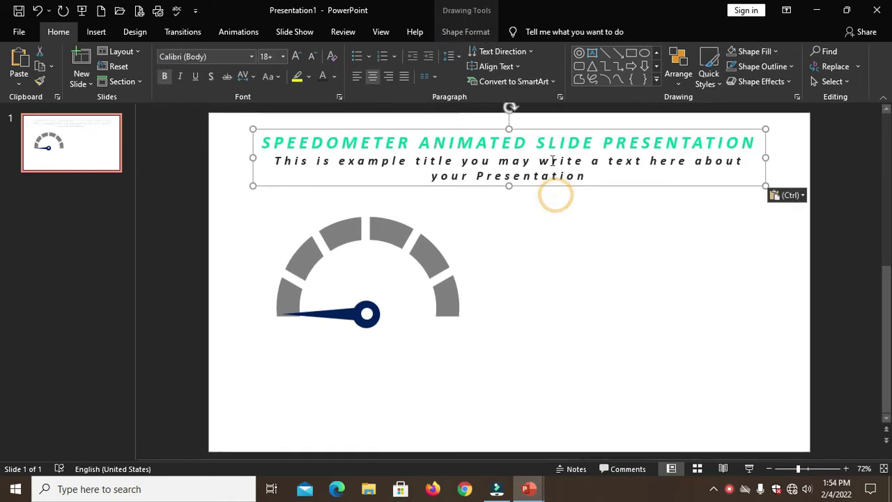
- Paste the 50 Km/h caption below the needle and shift the whole speedometer slightly right
mouse_move(528, 490)
left_click(604, 452)
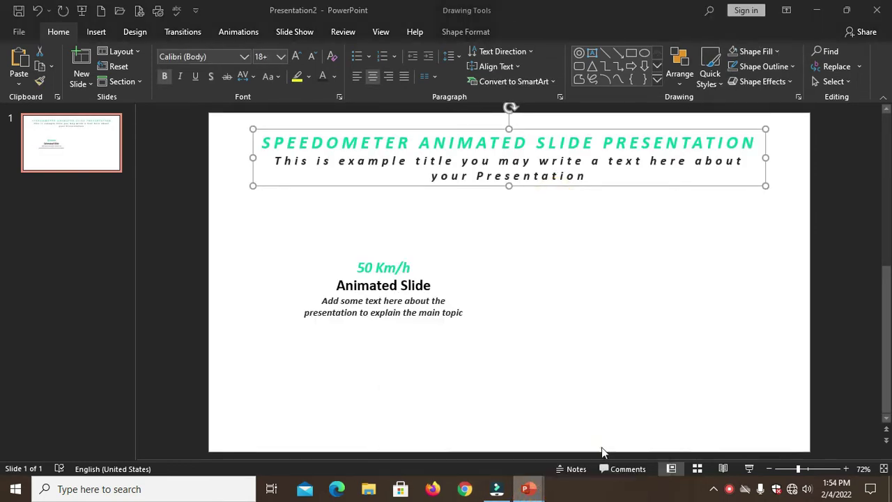
left_click(438, 310)
left_click(433, 253)
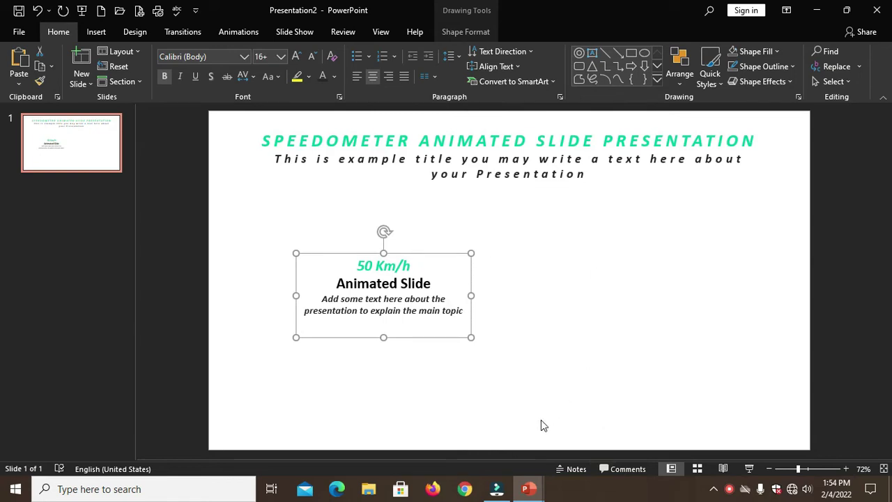
mouse_move(528, 488)
left_click(474, 434)
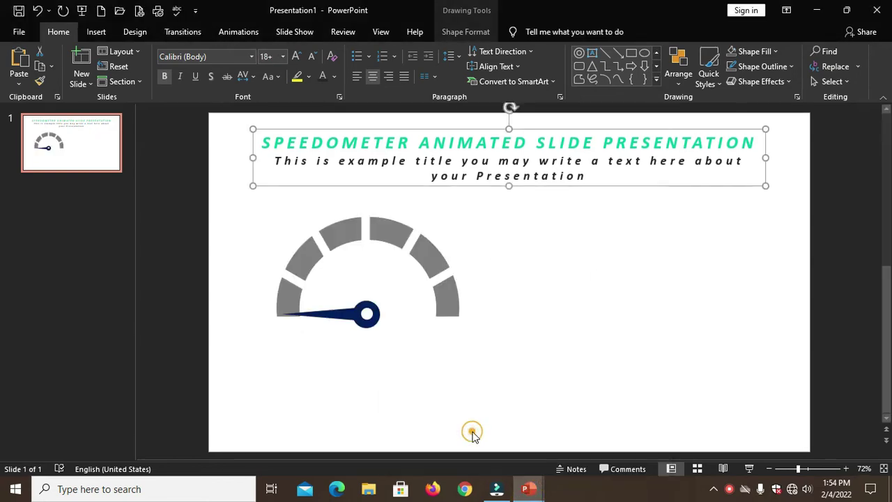
key("ctrl+v")
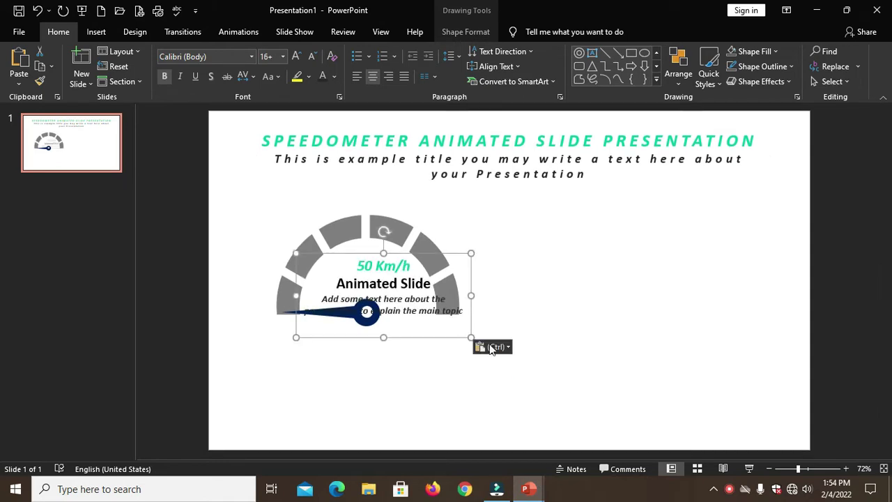
left_click_drag(443, 253, 428, 330)
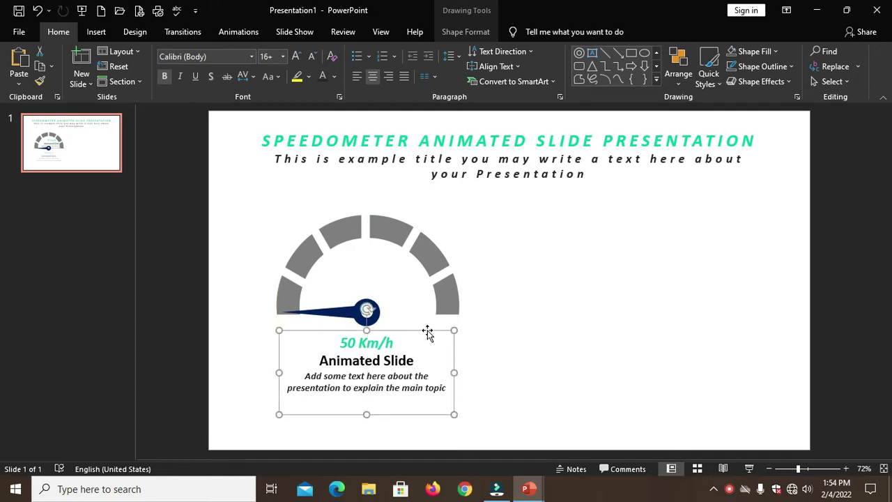
left_click_drag(217, 181, 561, 447)
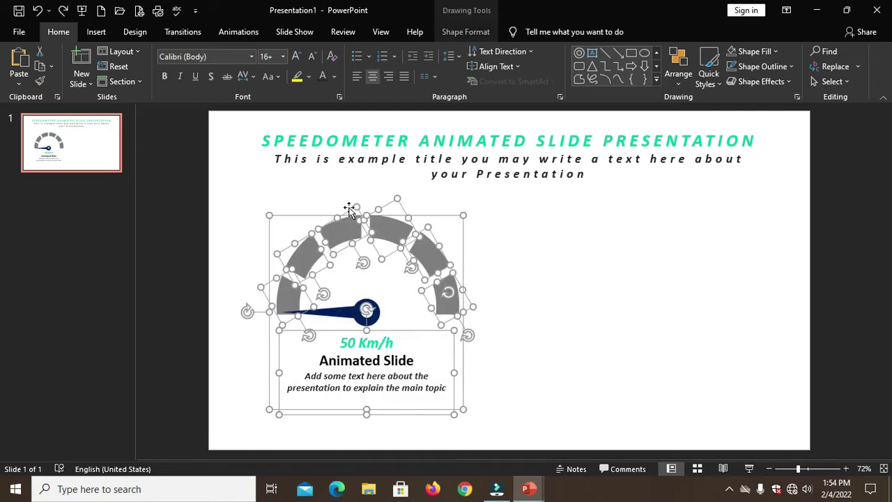
left_click_drag(326, 216, 348, 217)
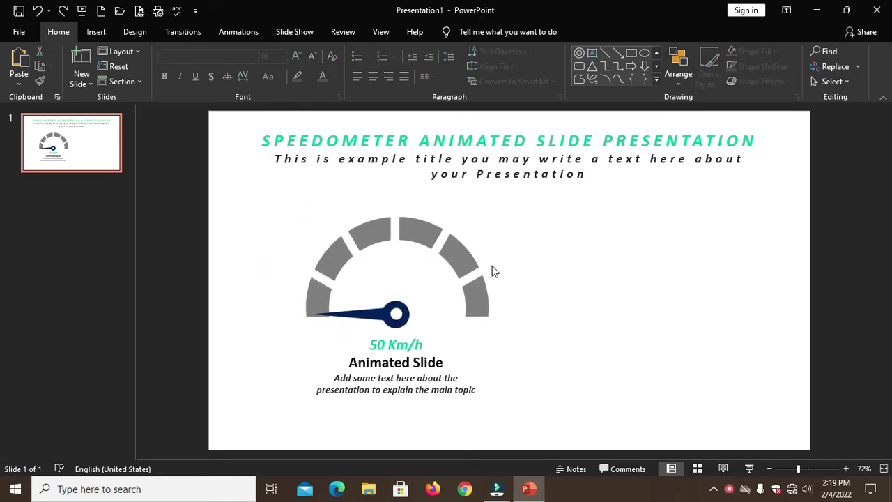
- With the Animation Pane shown, add a Spin emphasis to Group 125 lasting 1.25 seconds
left_click(250, 34)
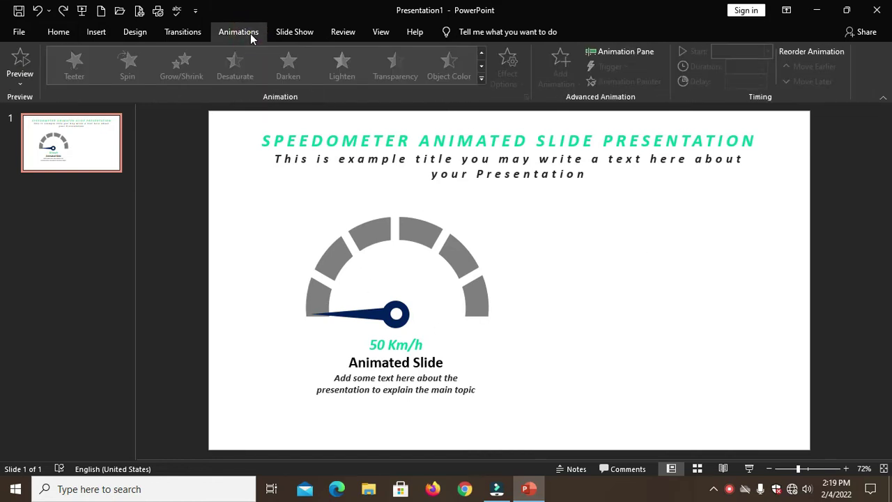
left_click(638, 56)
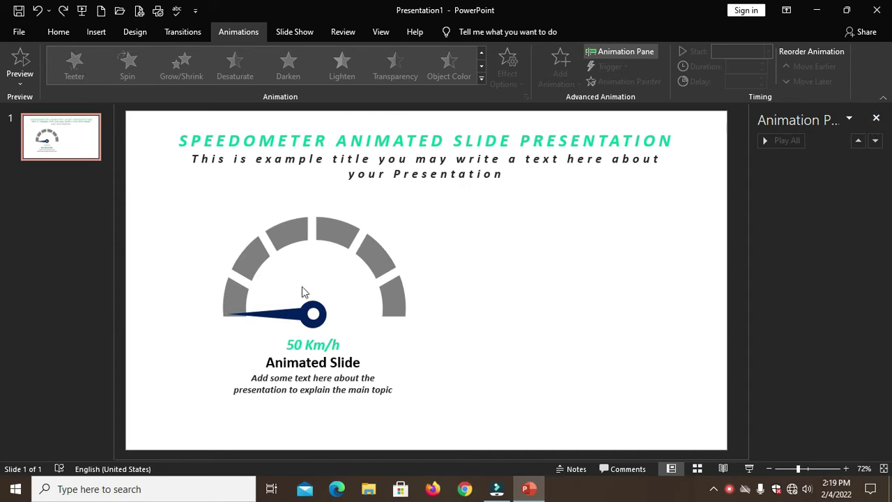
left_click(288, 317)
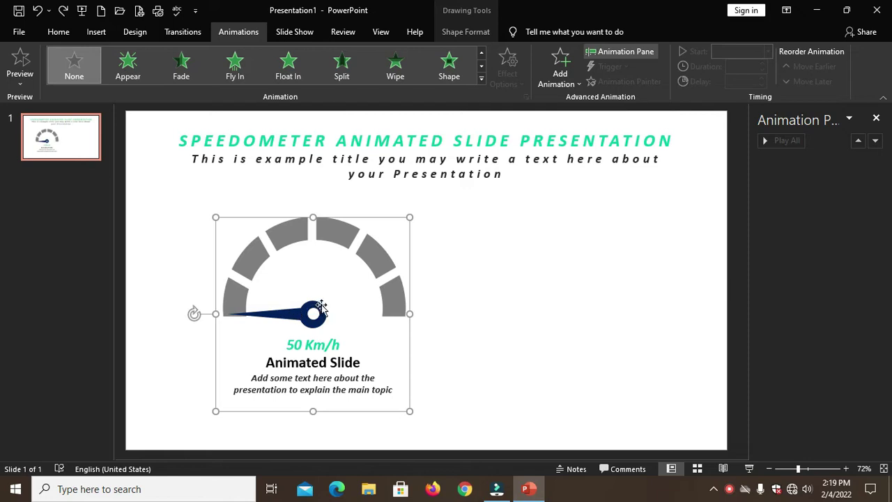
left_click(577, 85)
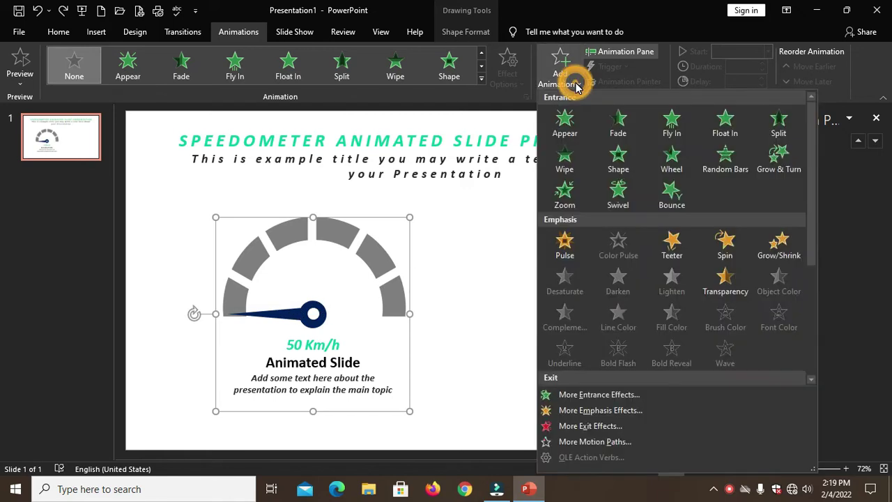
left_click(725, 247)
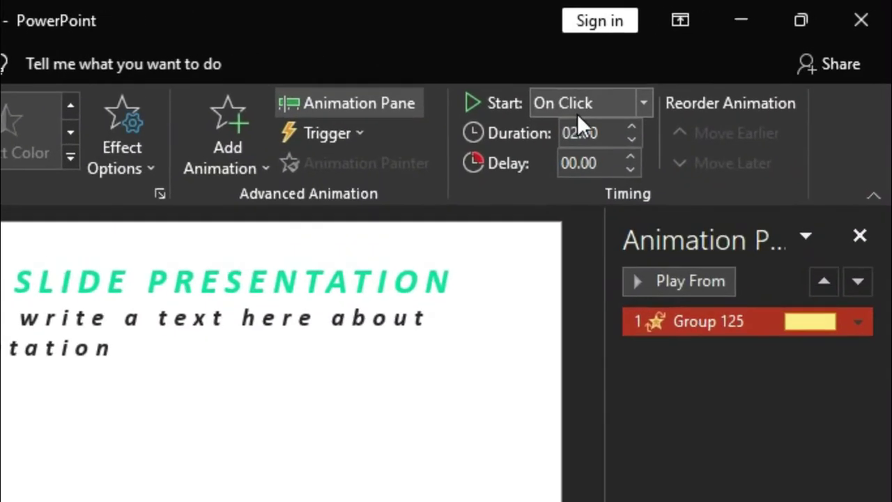
left_click(599, 132)
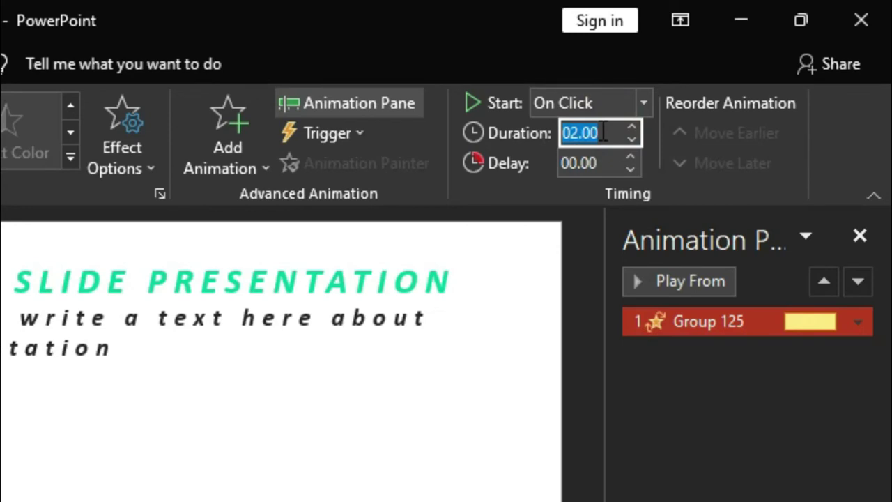
type("1.25")
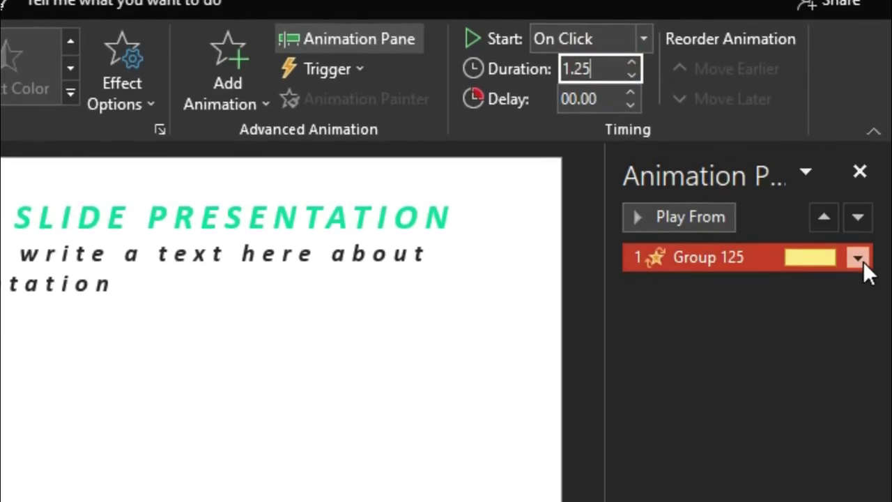
left_click(859, 258)
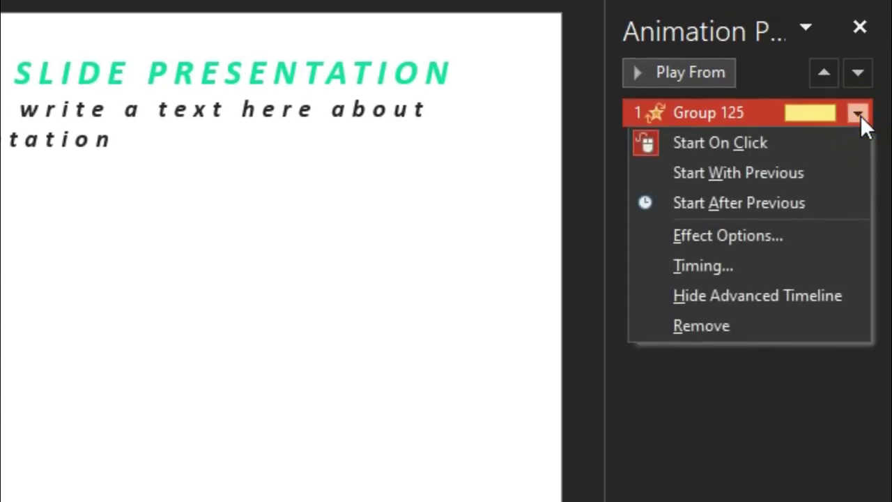
- Set the Spin effect's amount to a custom 120° clockwise
left_click(737, 236)
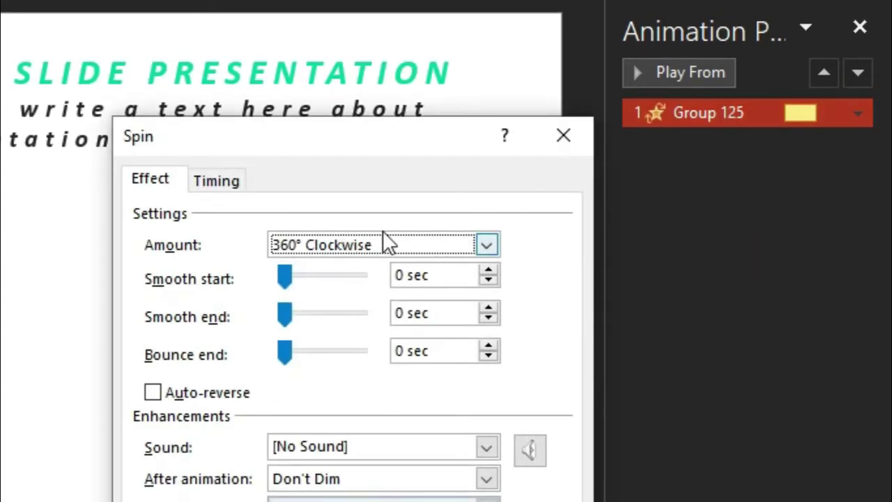
left_click(310, 243)
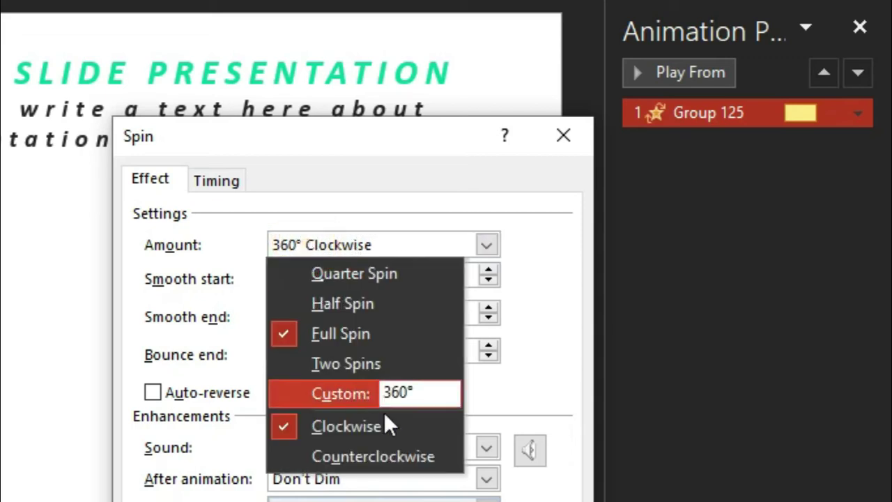
double_click(407, 392)
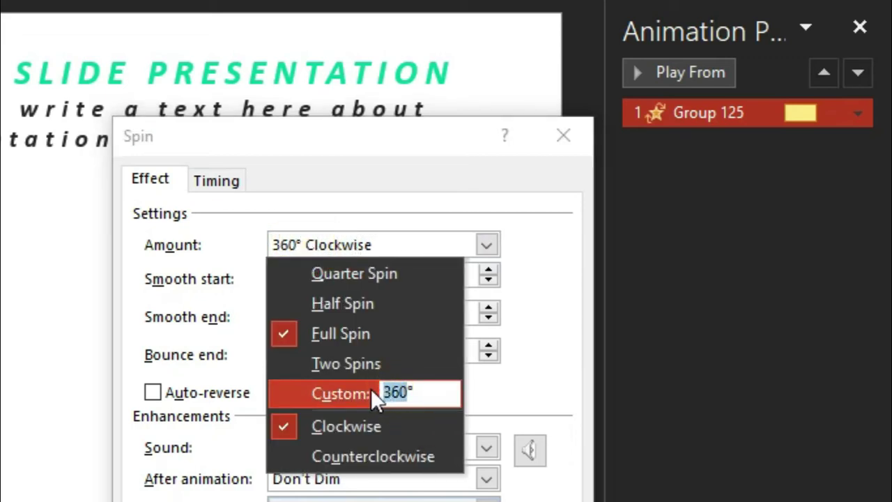
type("12")
type("0")
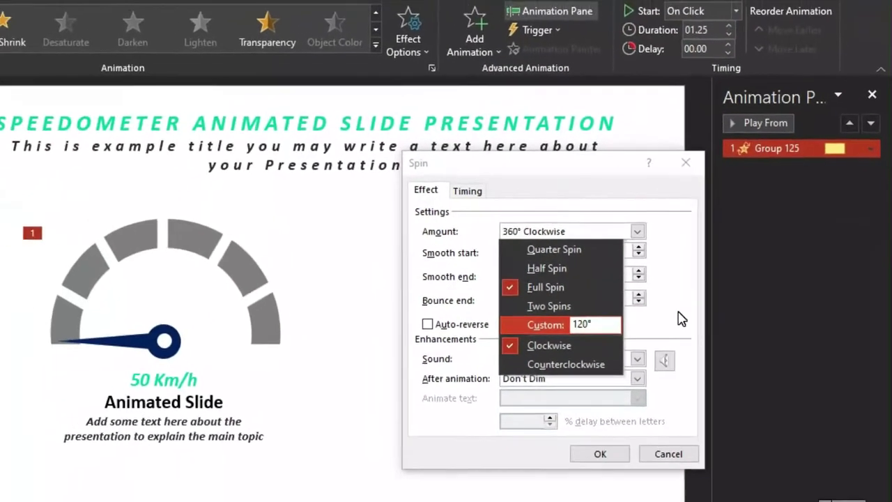
key("Return")
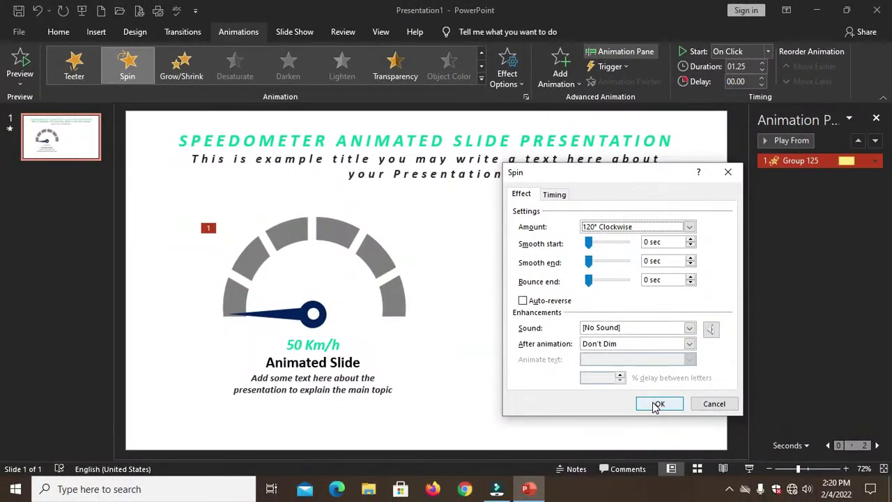
left_click(657, 405)
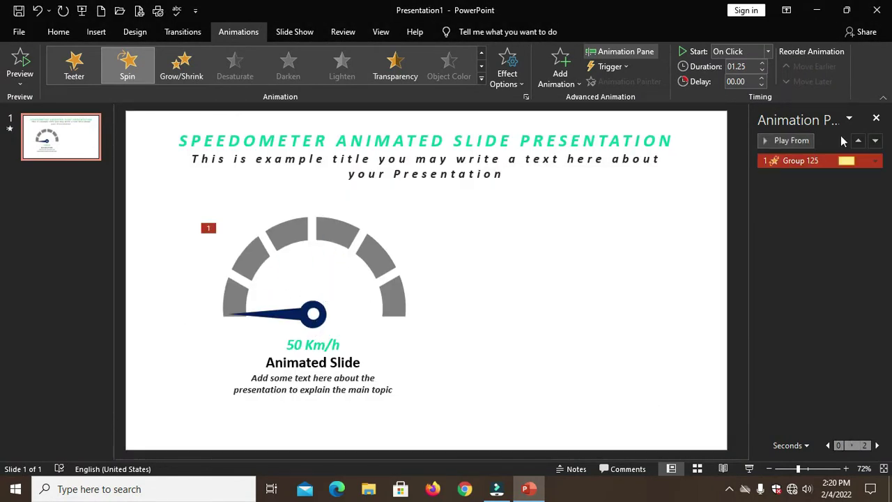
- Preview the needle spin and select the lower-left gauge segment
left_click(807, 142)
left_click(225, 301)
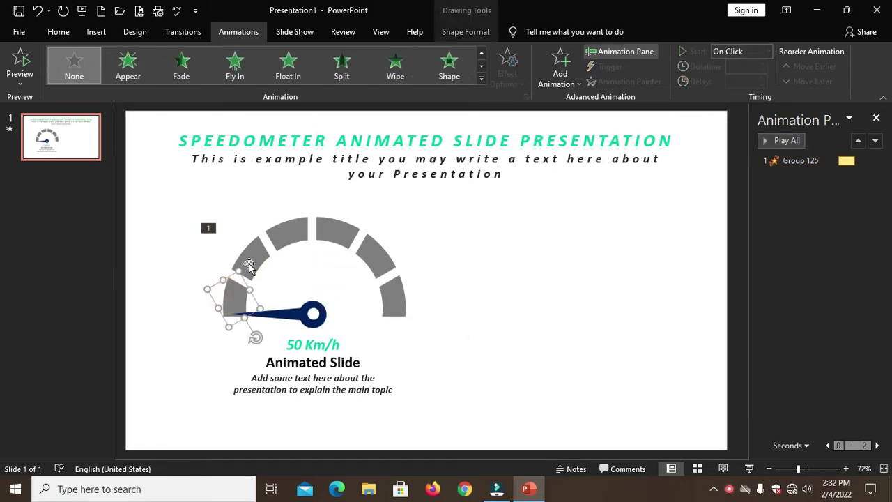
left_click(286, 234)
left_click(333, 235)
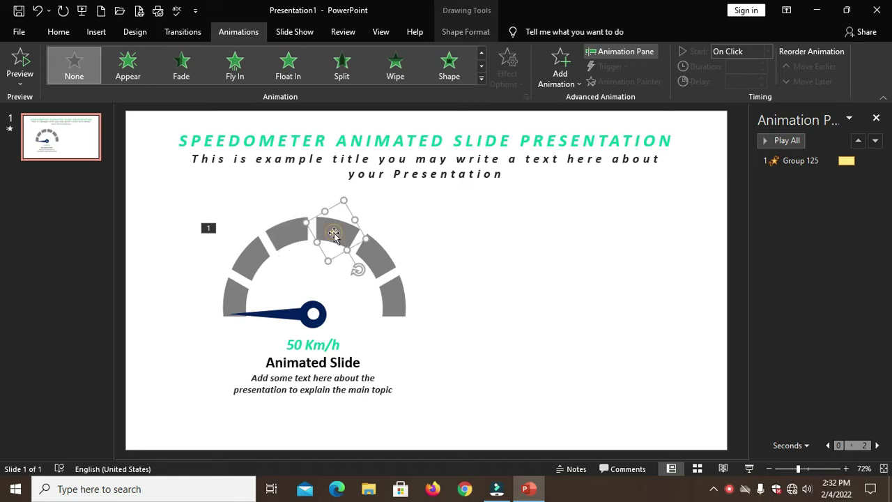
left_click(272, 313)
left_click(449, 281)
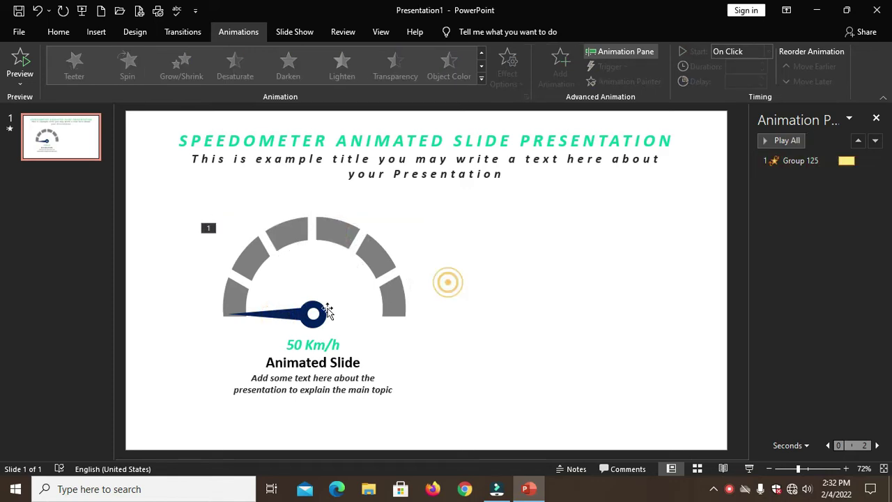
left_click(240, 301)
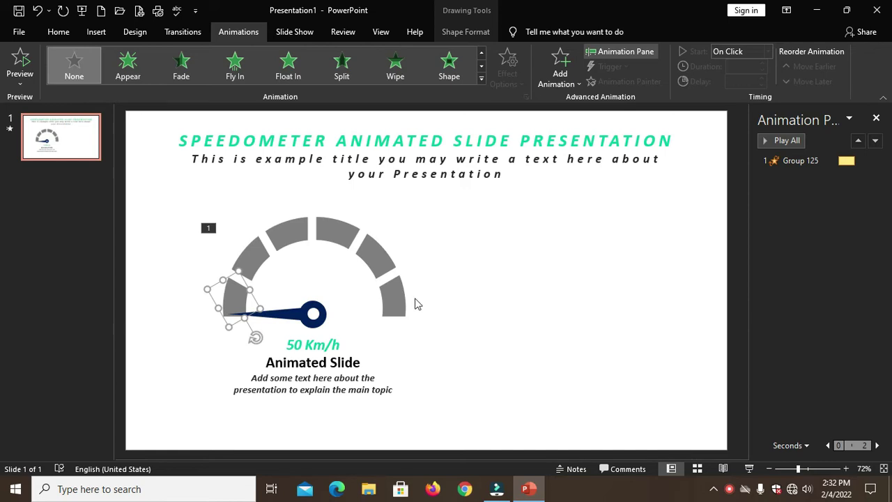
- Give the segment a green Object Color emphasis starting With Previous, lasting 0.25 seconds
left_click(575, 82)
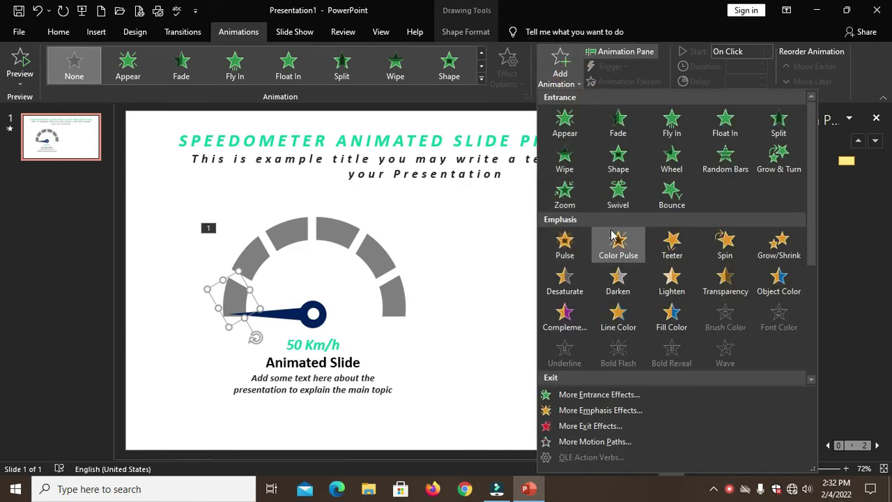
left_click(776, 290)
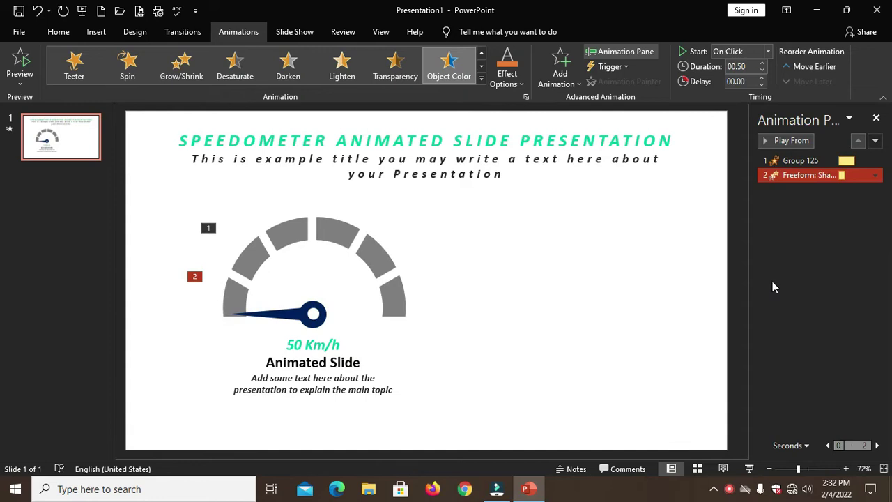
left_click(521, 85)
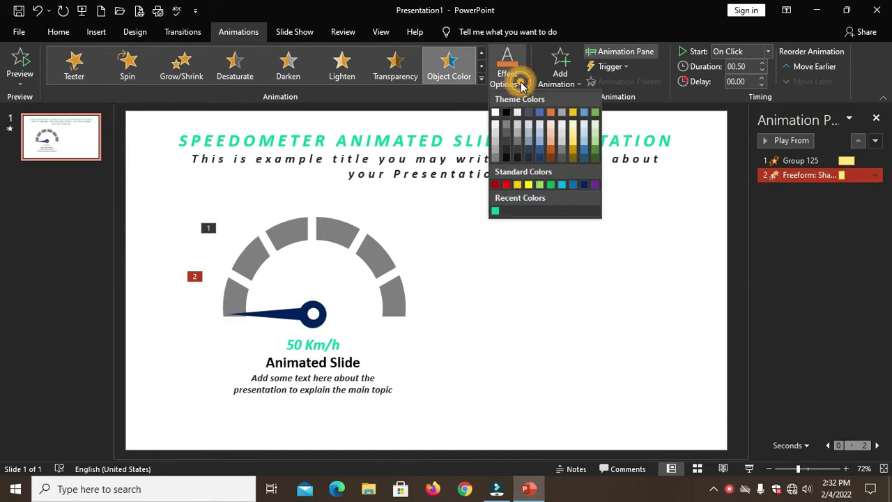
left_click(495, 211)
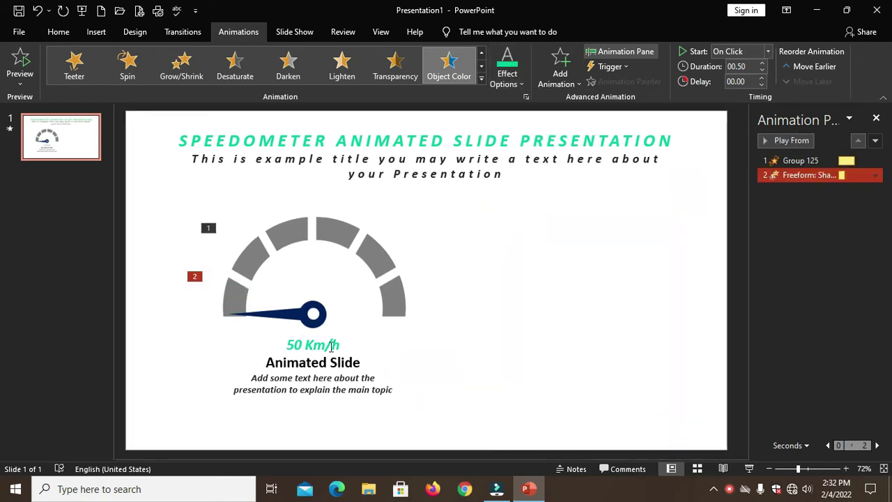
left_click(769, 51)
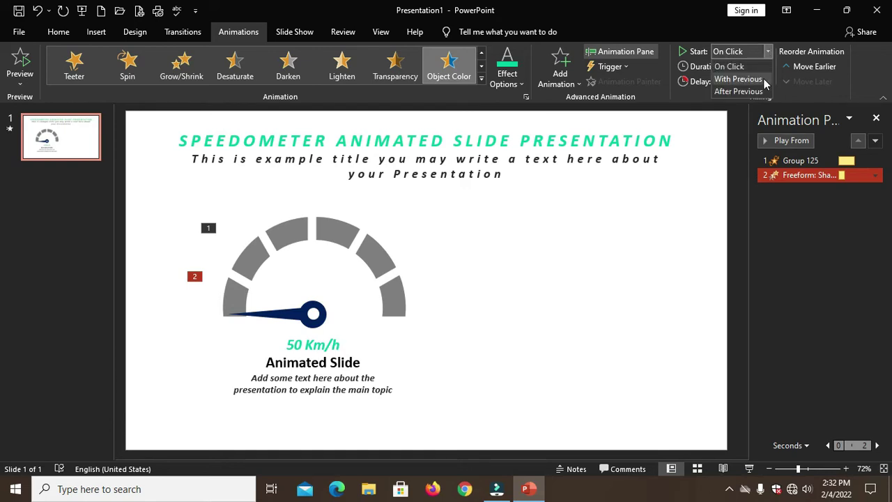
left_click(739, 79)
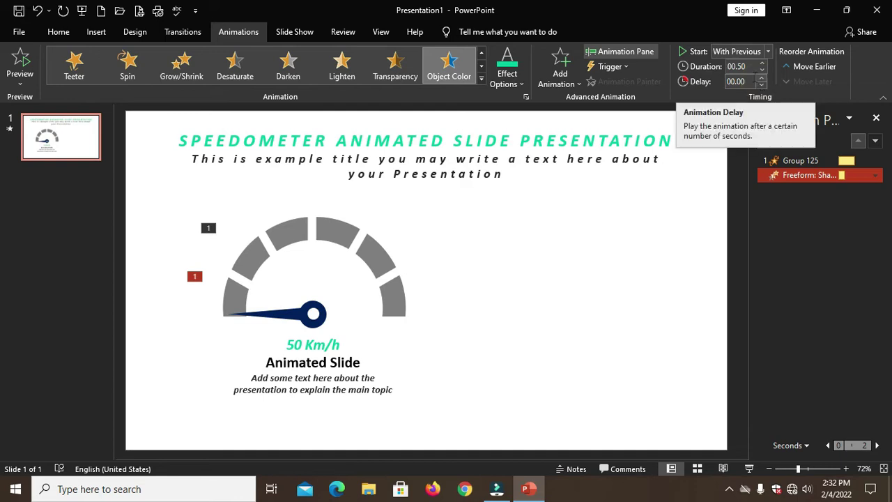
left_click(762, 70)
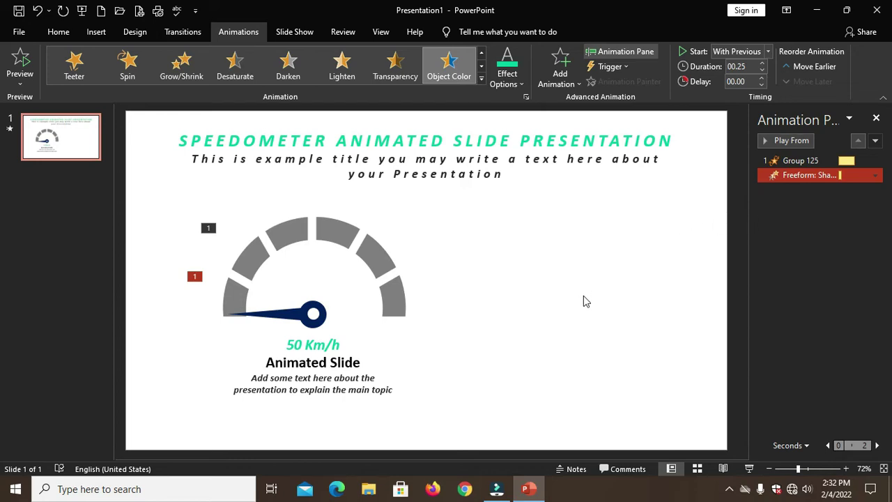
left_click(252, 257)
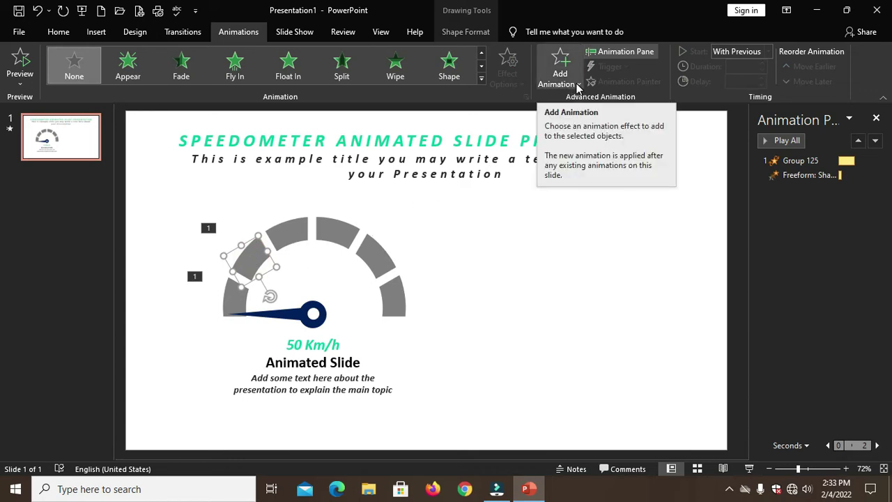
- Add a green Object Color emphasis: With Previous, 0.25 s duration, 0.25 s delay
left_click(578, 85)
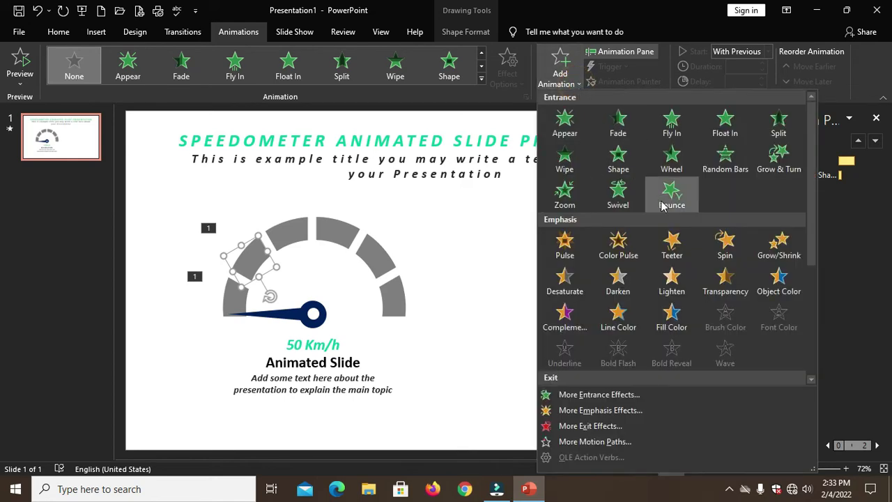
left_click(776, 292)
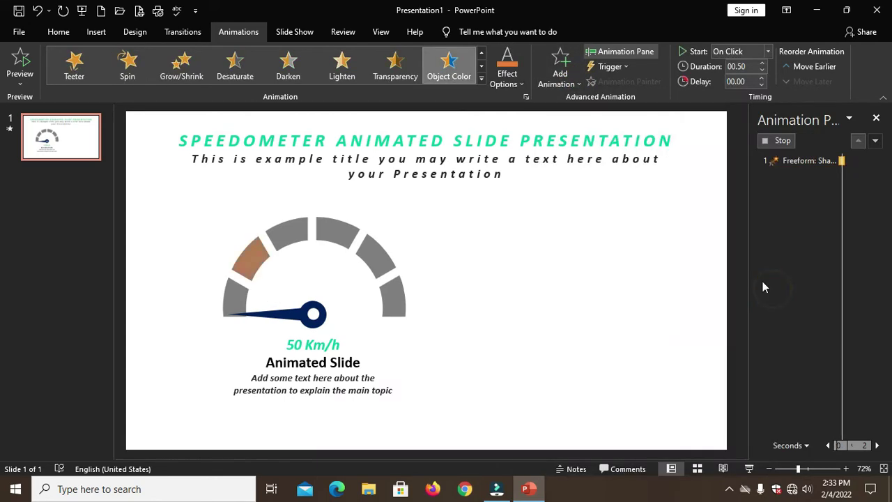
left_click(519, 84)
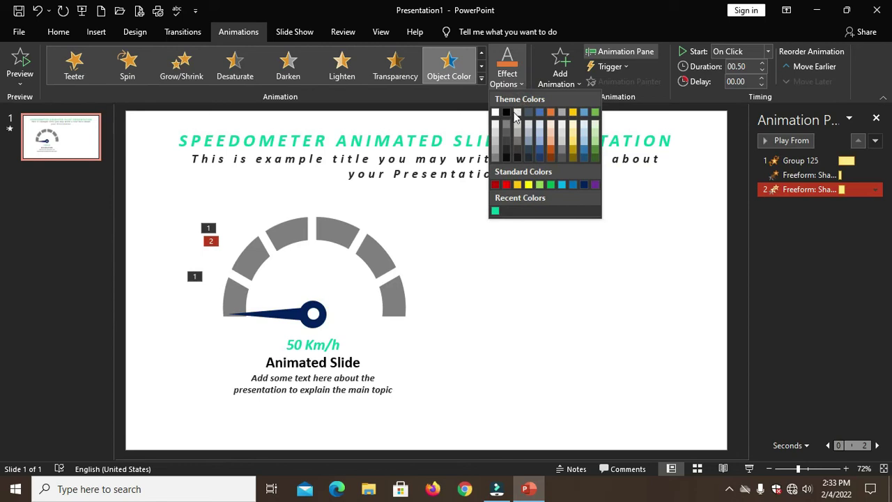
left_click(496, 211)
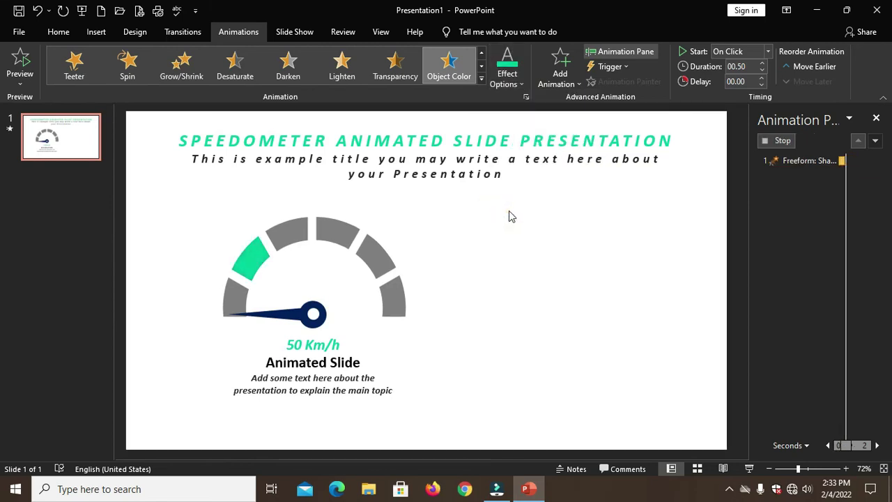
left_click(769, 52)
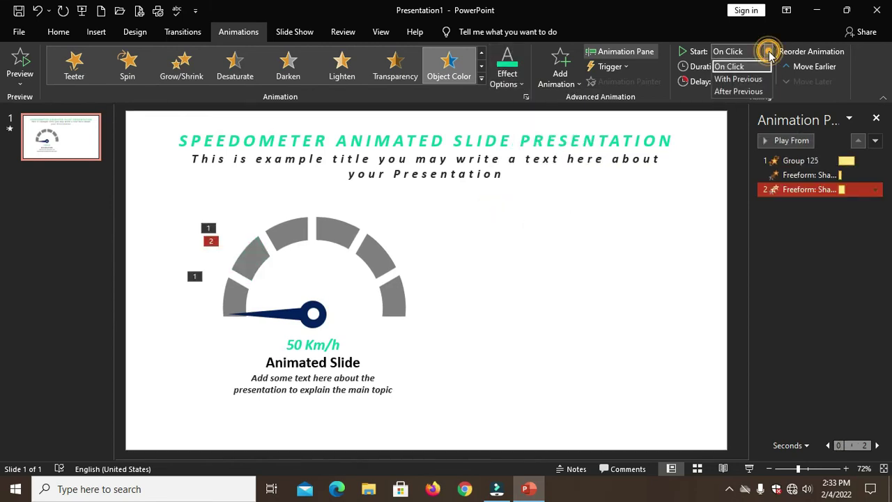
left_click(749, 79)
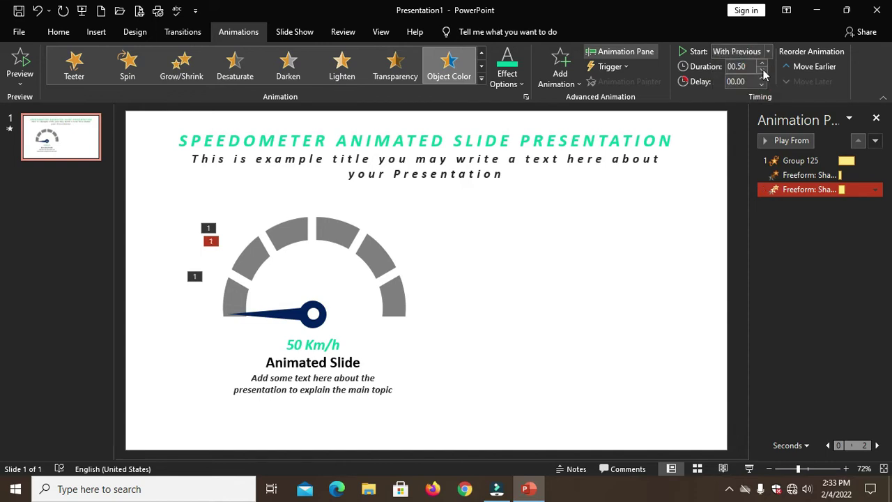
left_click(762, 71)
left_click(763, 79)
- Give the top-left segment a green Object Color emphasis: With Previous, 0.25 s, 0.50 s delay
left_click(295, 237)
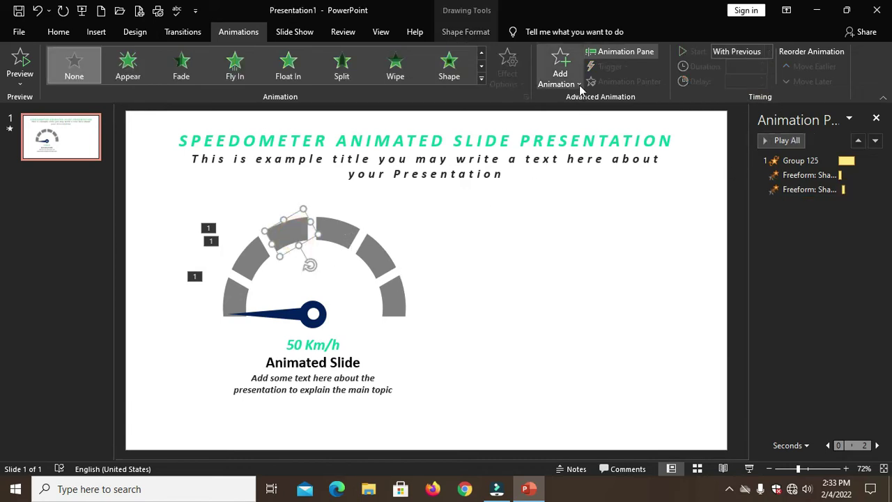
left_click(561, 73)
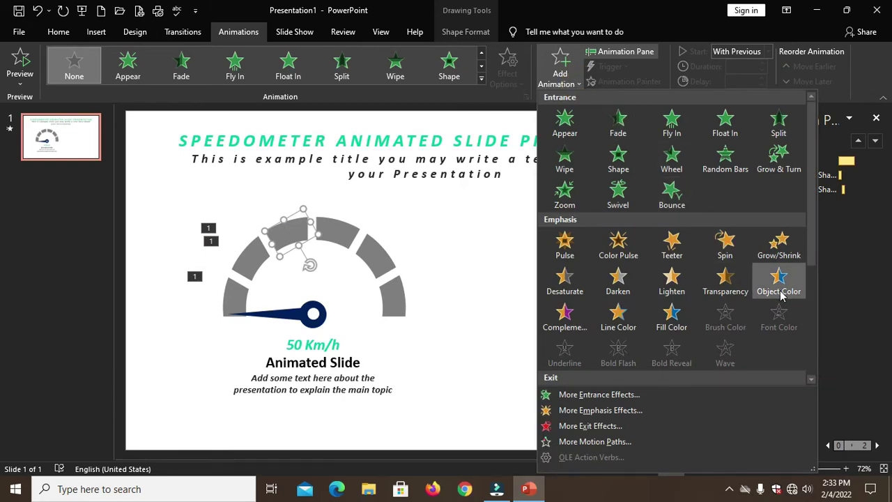
left_click(780, 282)
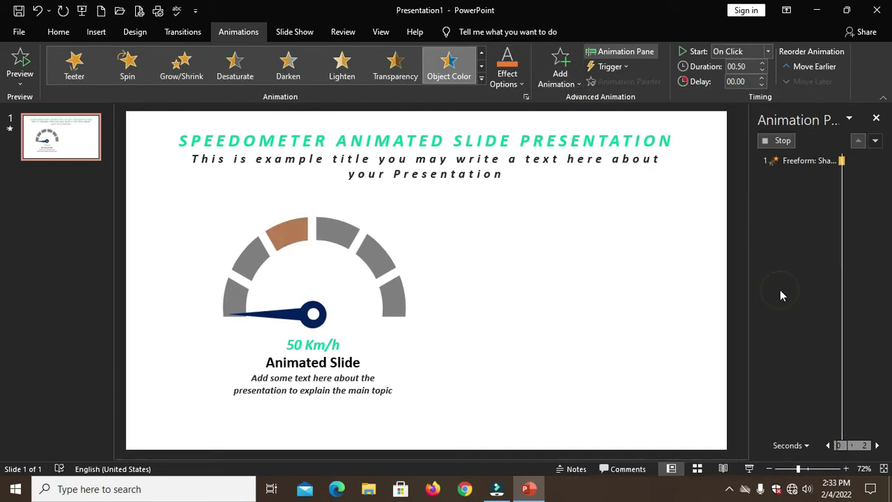
left_click(523, 84)
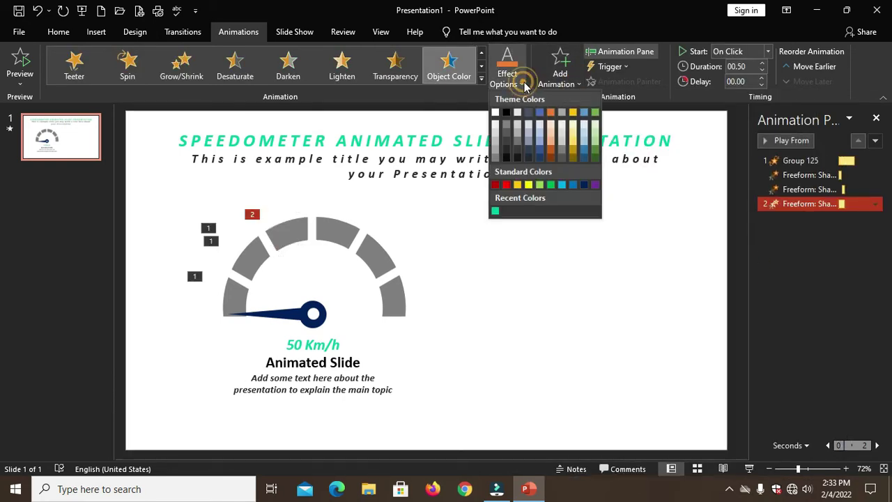
left_click(496, 212)
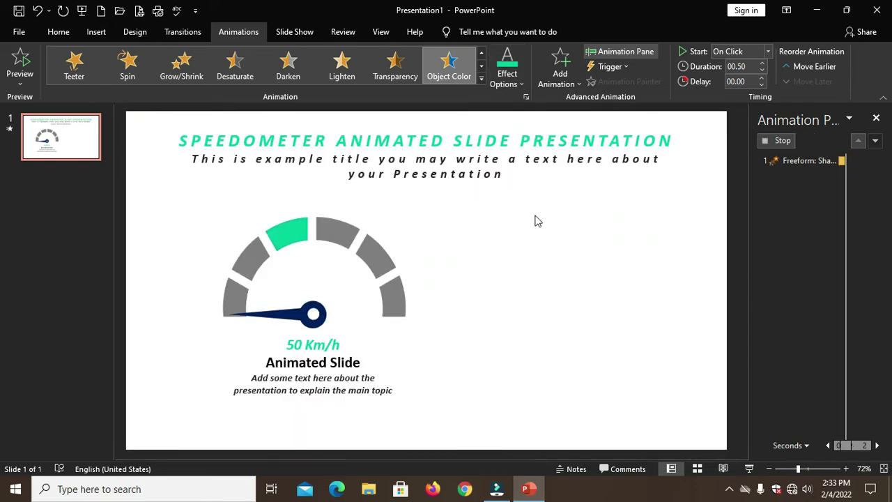
left_click(769, 52)
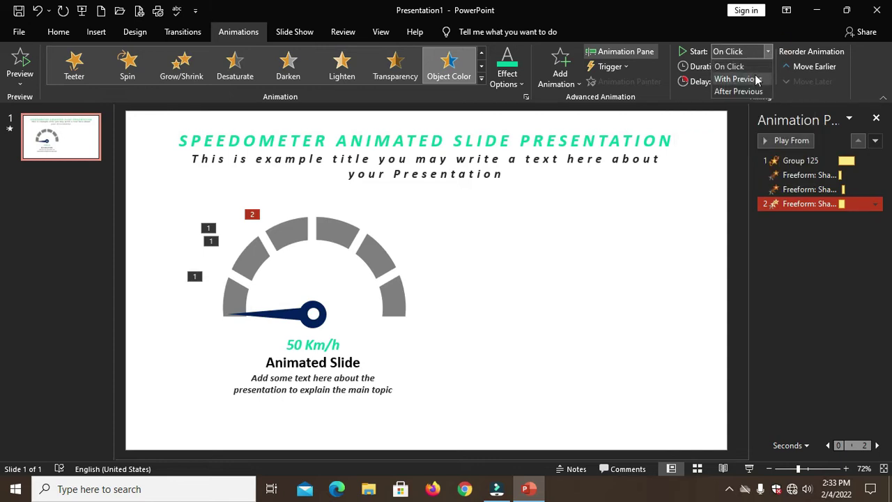
left_click(755, 79)
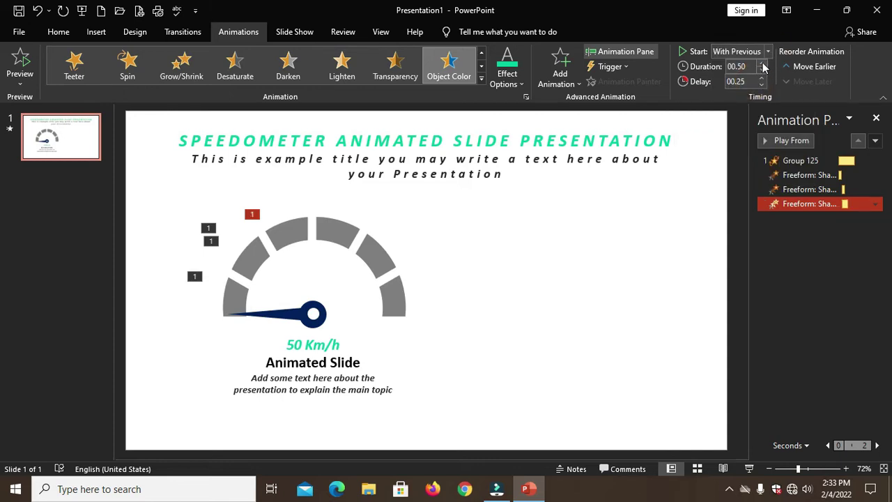
left_click(763, 71)
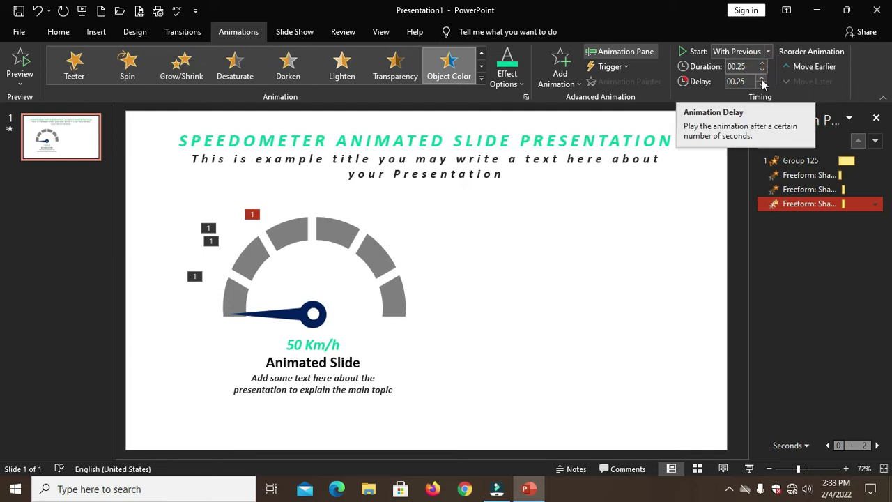
left_click(764, 79)
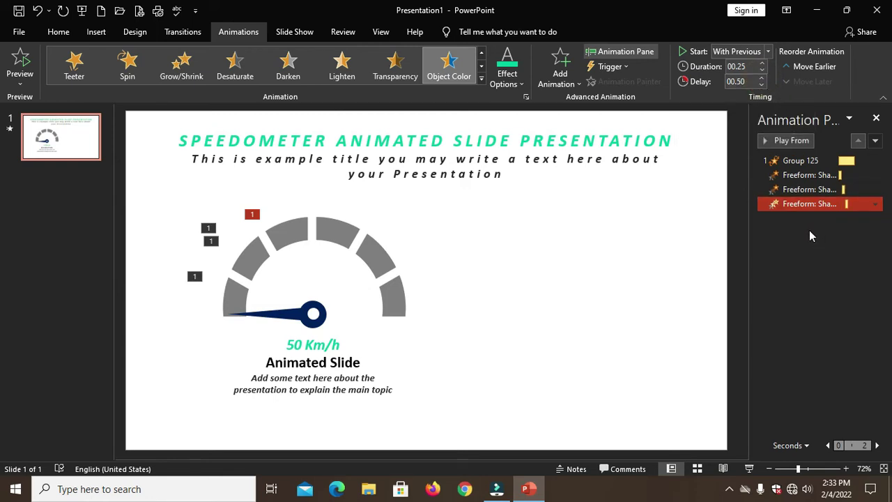
- Give the upper-right segment a green Object Color emphasis: With Previous, 0.25 s, 0.75 s delay
left_click(339, 237)
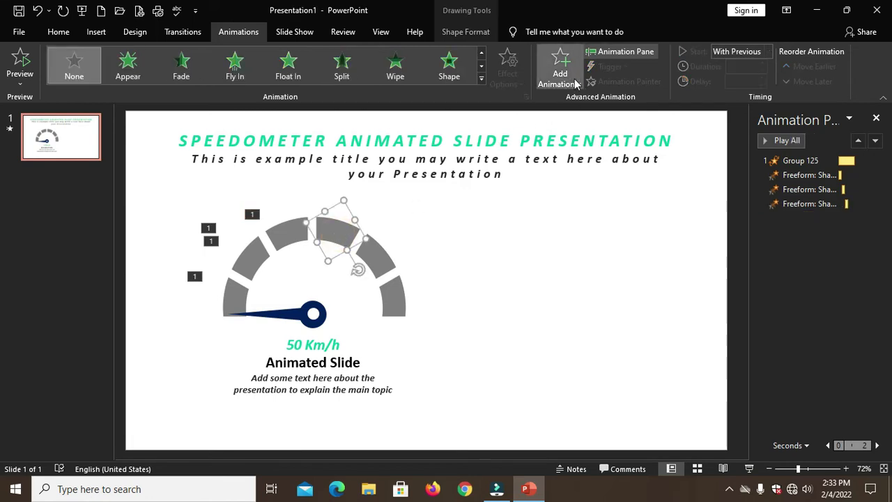
left_click(562, 78)
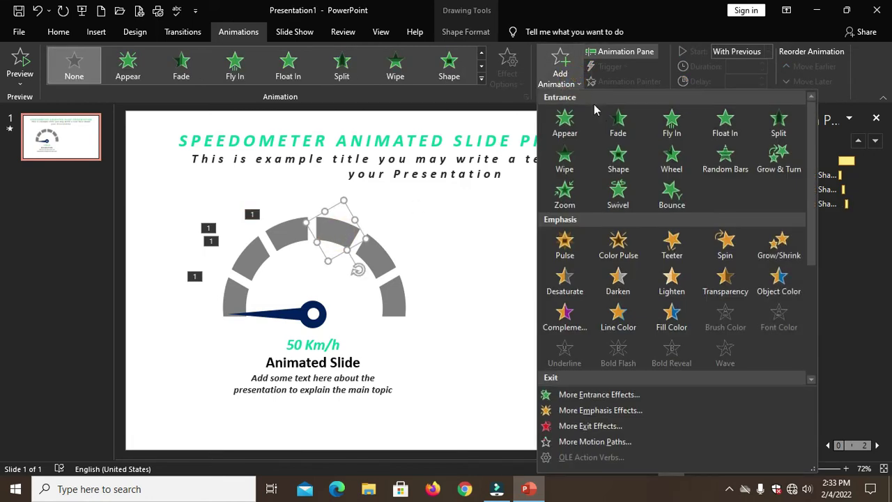
left_click(781, 291)
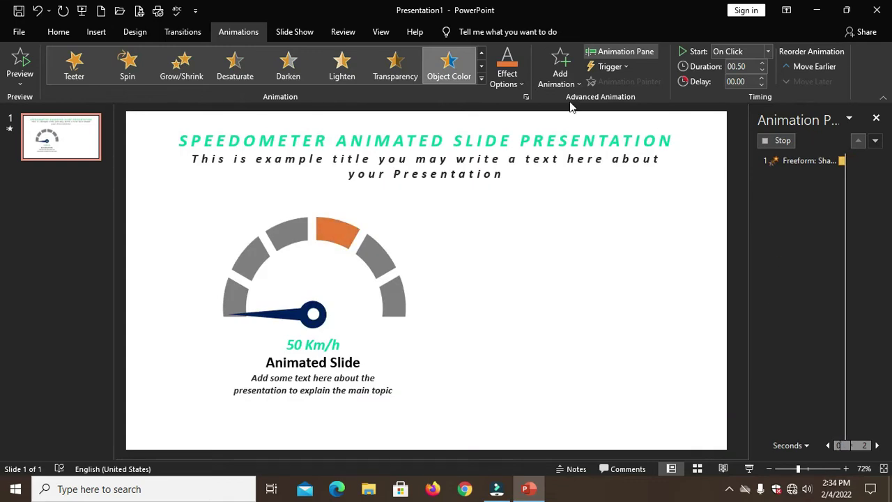
left_click(523, 84)
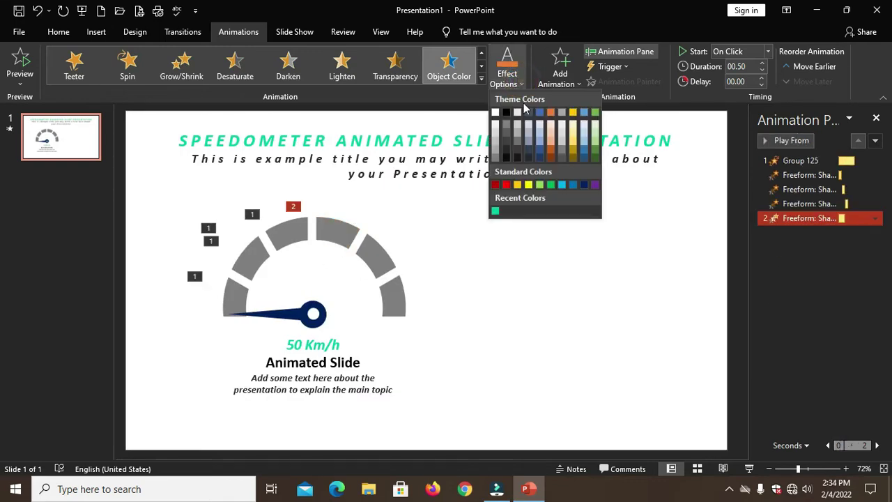
left_click(496, 208)
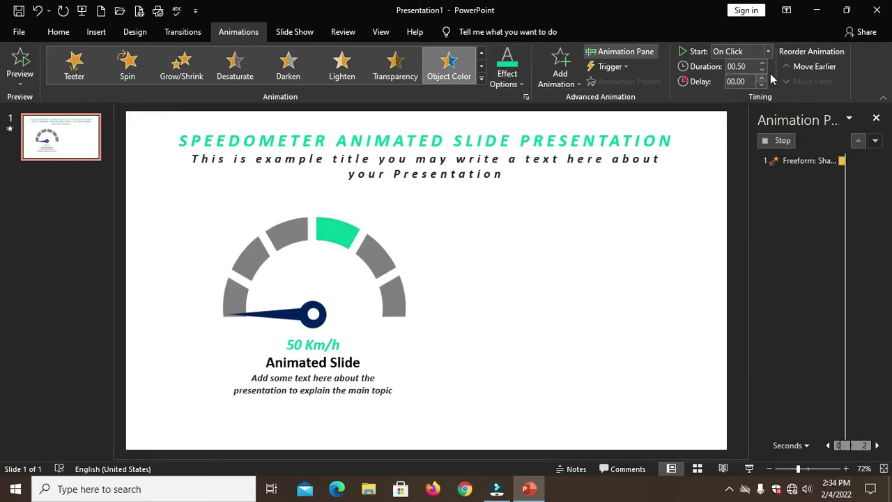
left_click(768, 52)
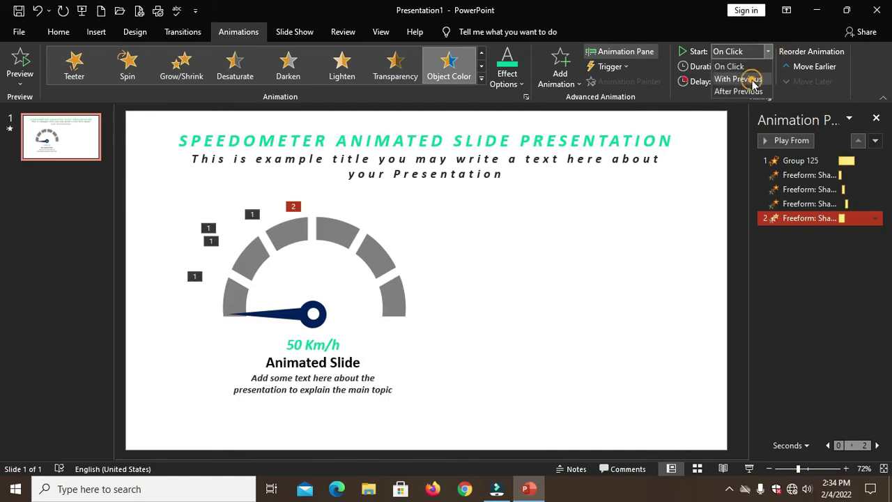
left_click(751, 79)
left_click(762, 70)
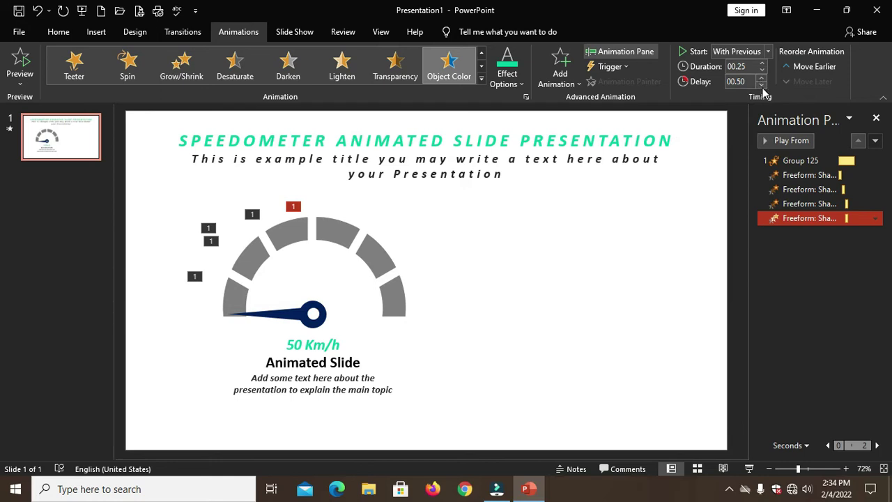
left_click(763, 78)
- Preview the gauge animation sequence and select the caption text box
left_click(843, 160)
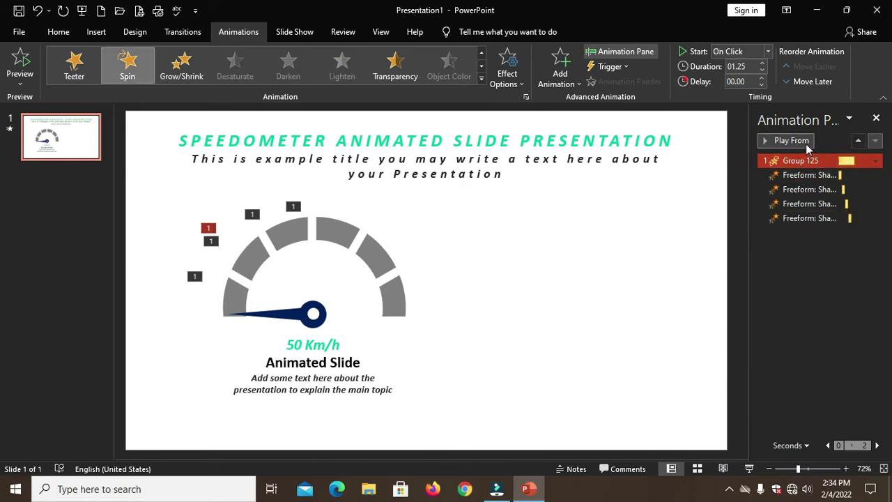
left_click(805, 143)
left_click(351, 377)
left_click(358, 337)
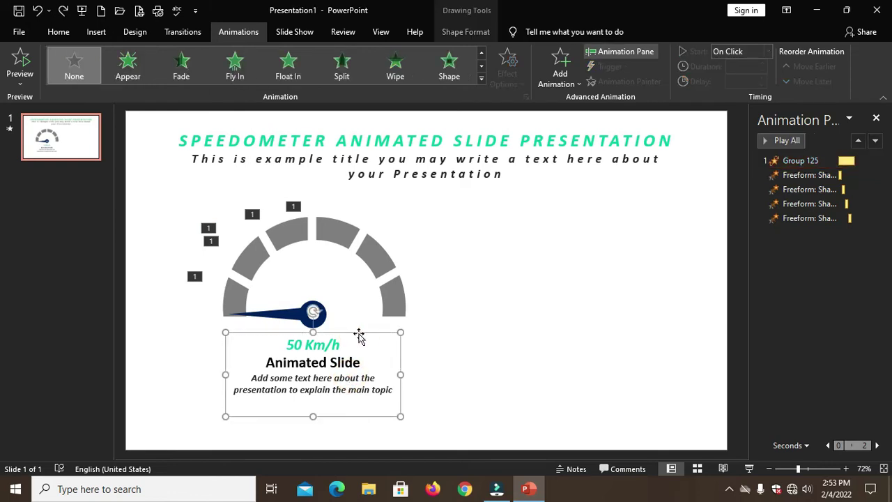
- Apply the Float Down entrance effect to the caption text box
left_click(570, 83)
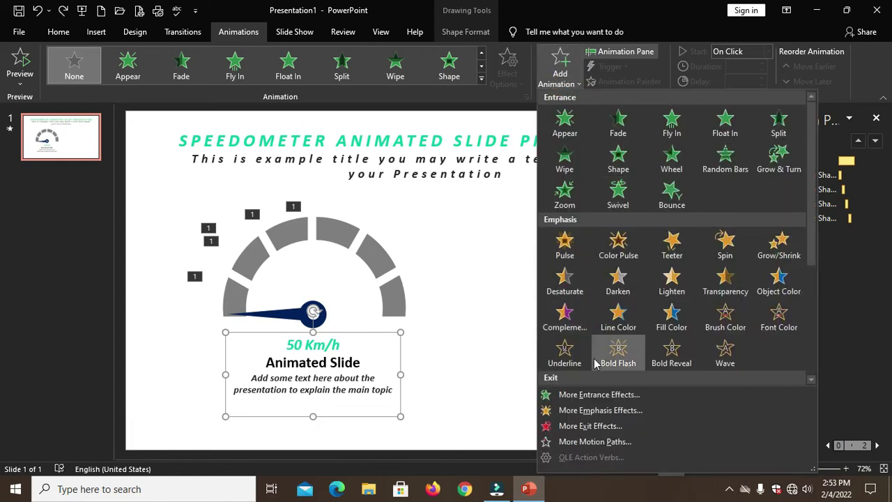
left_click(598, 396)
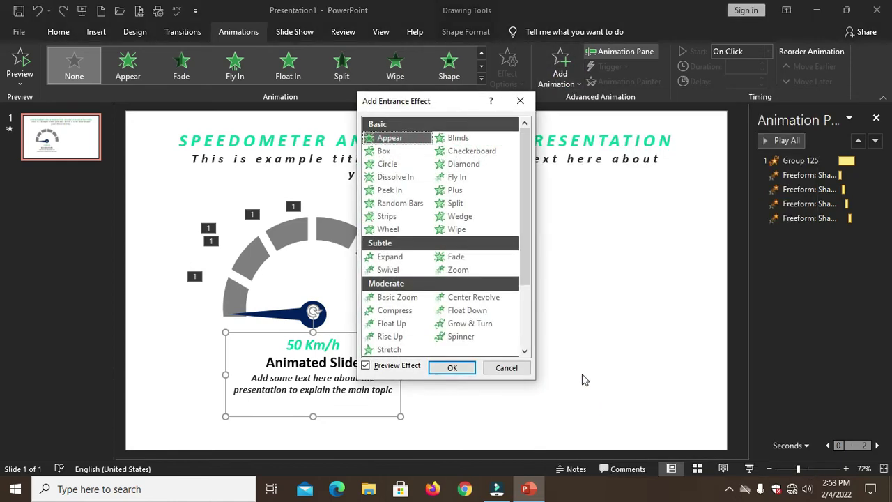
left_click_drag(524, 279, 524, 293)
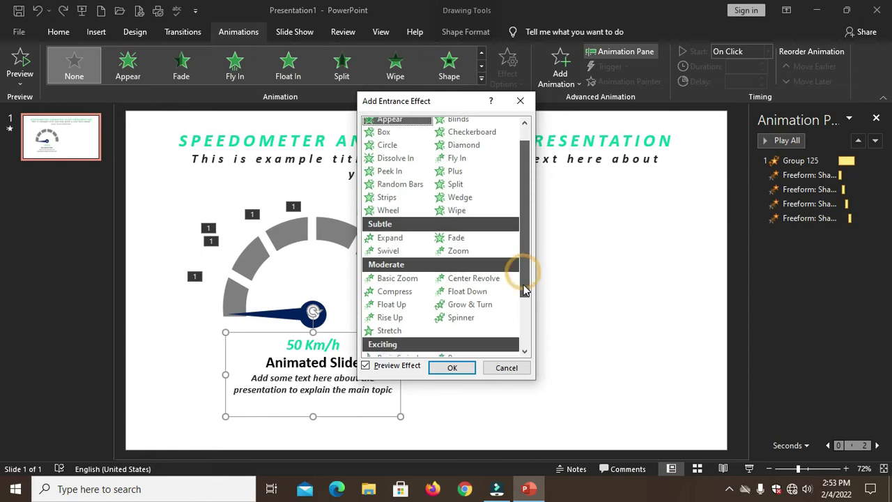
left_click(479, 295)
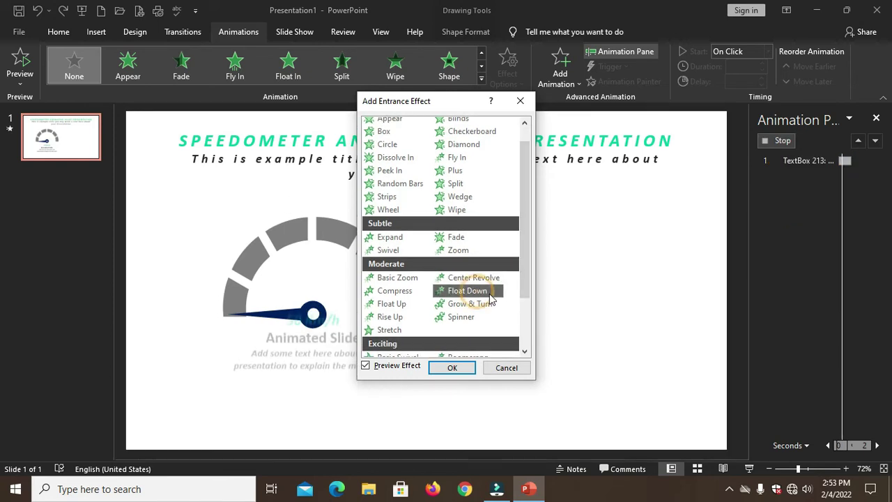
left_click(453, 368)
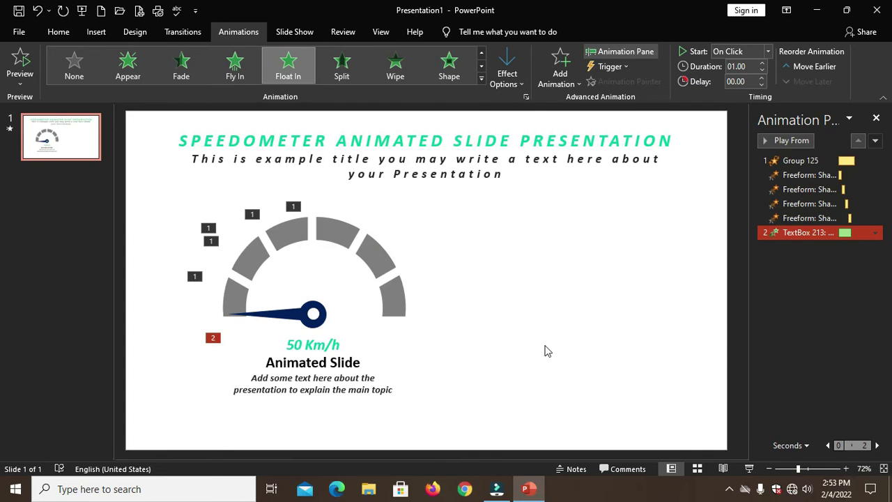
- Set the caption to start After Previous with a 0.50-second duration and play all animations
left_click(769, 53)
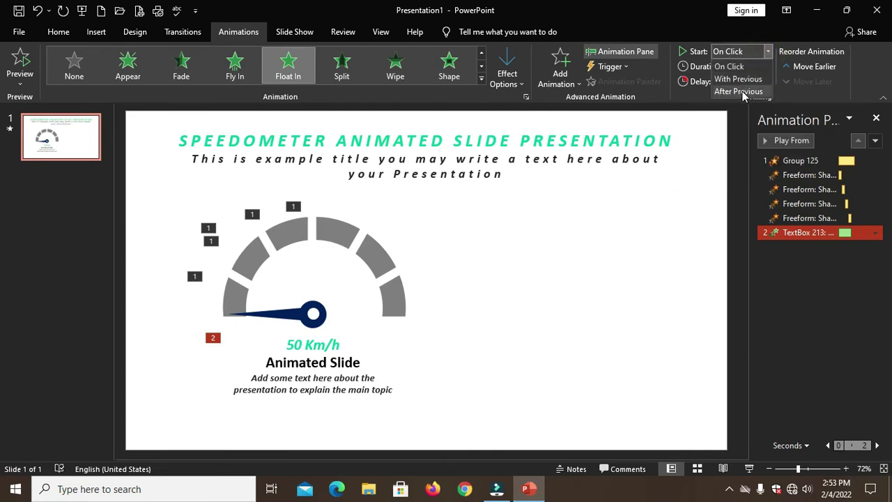
left_click(742, 91)
left_click(752, 67)
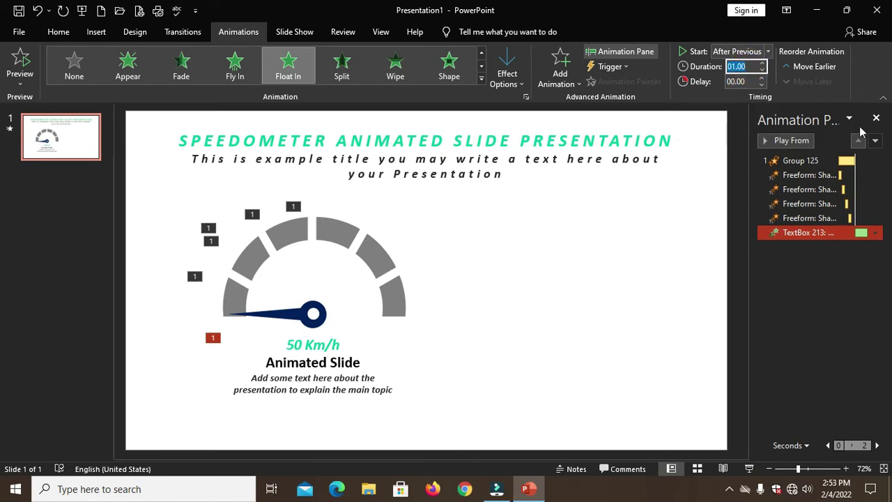
type("00.50")
left_click(816, 292)
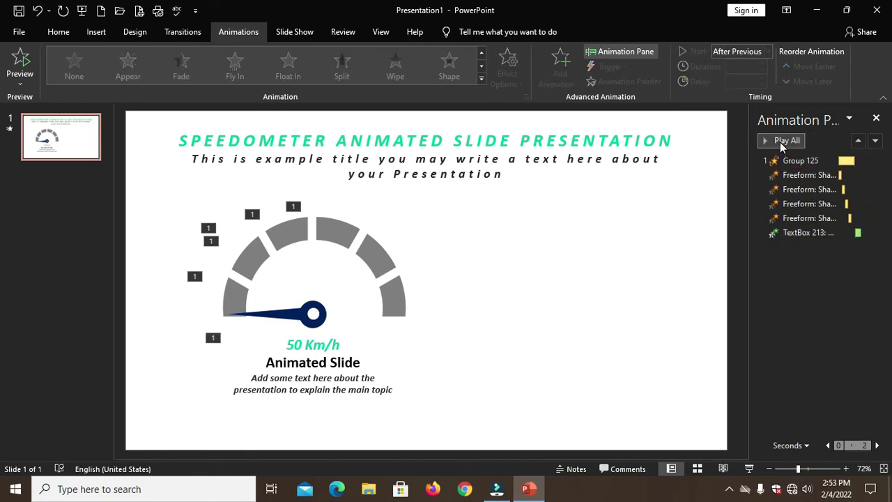
left_click(780, 141)
- Duplicate the whole speedometer to the right and select the copy's caption text box
left_click_drag(162, 179, 492, 438)
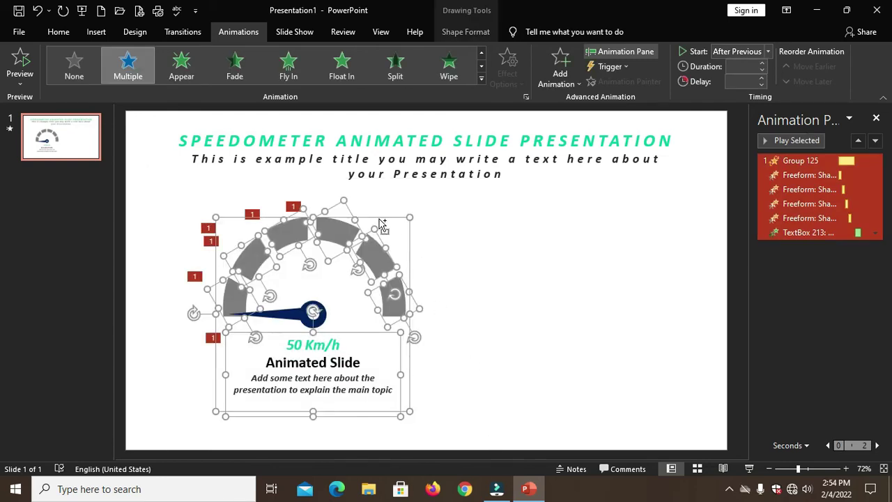
left_click_drag(381, 221, 527, 224)
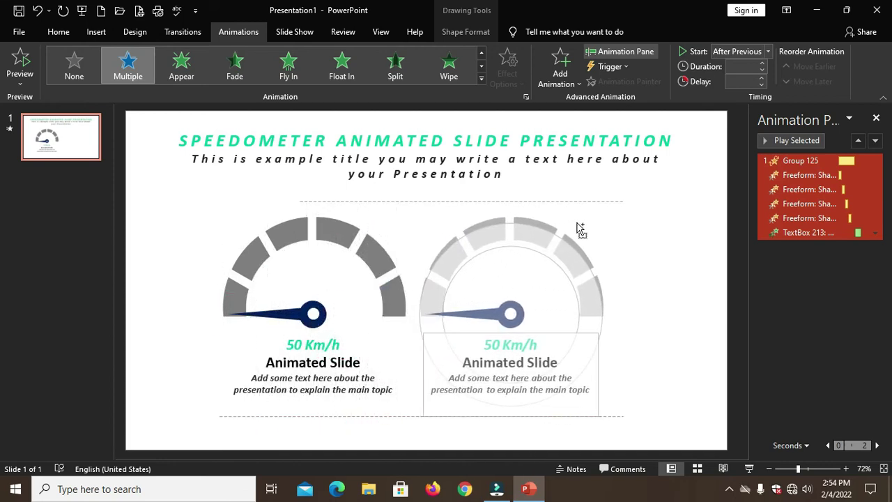
left_click_drag(526, 224, 619, 232)
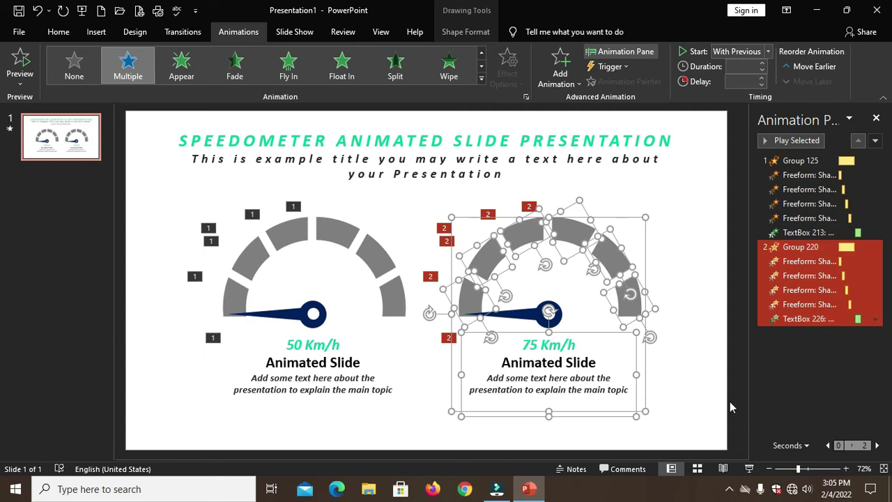
left_click(704, 398)
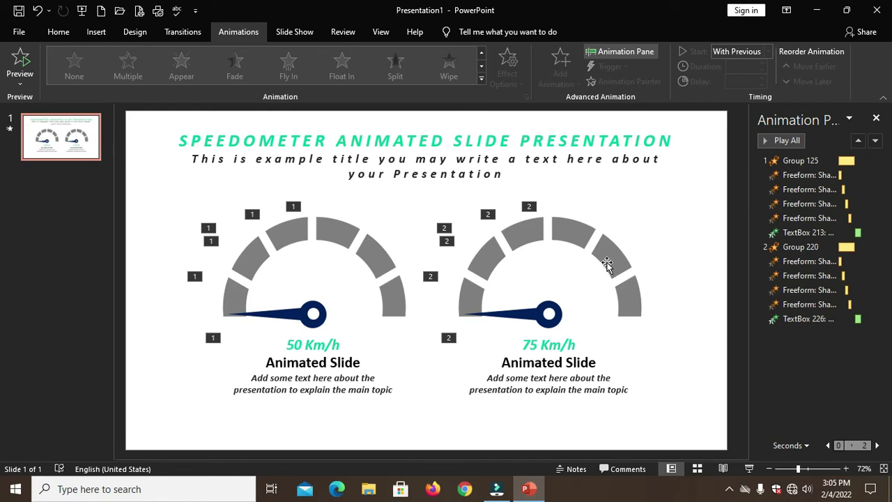
left_click(539, 343)
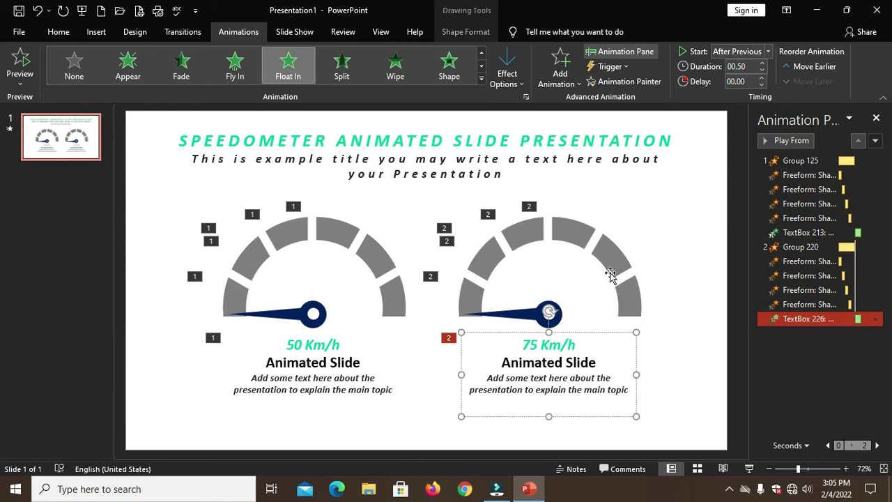
- Preview the caption animation and select the second needle's spin in the Animation Pane
left_click(804, 141)
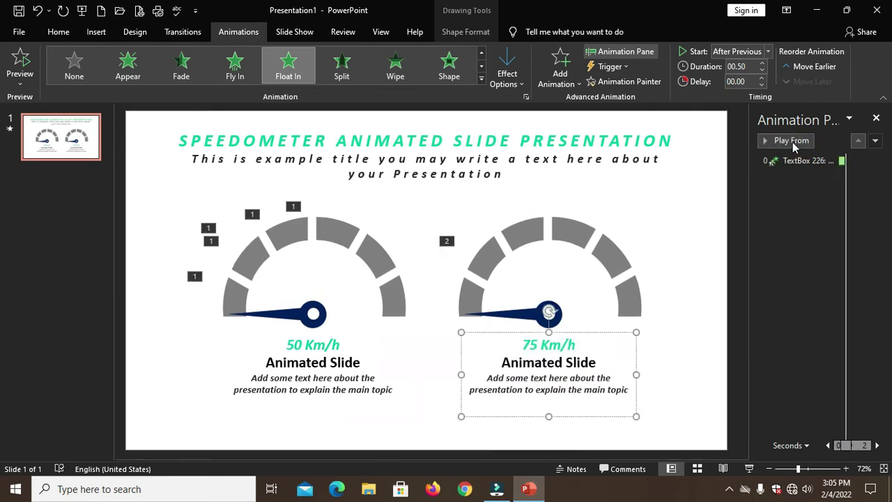
left_click(813, 260)
left_click(802, 247)
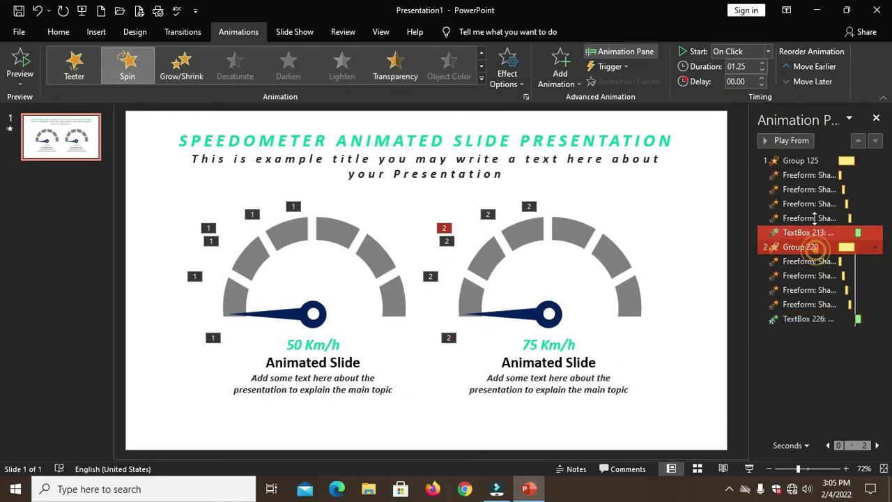
left_click(794, 142)
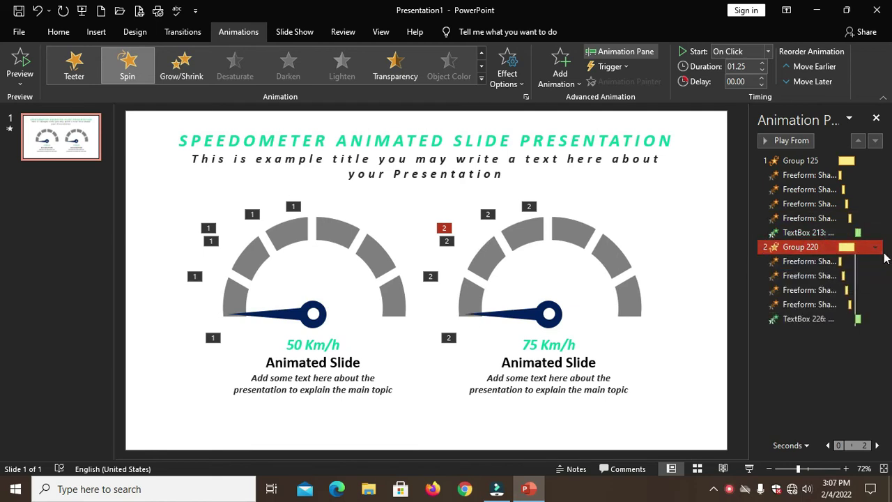
- Change Group 220's Spin amount to a custom 150° clockwise
left_click(876, 247)
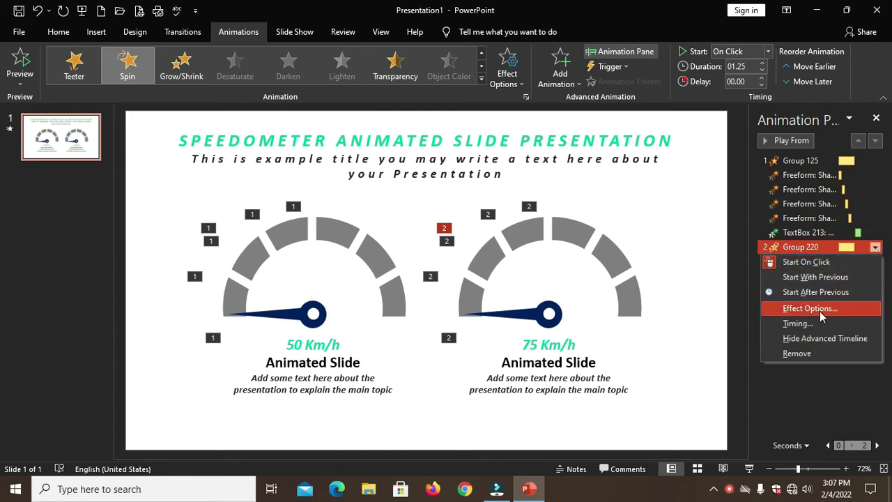
left_click(820, 311)
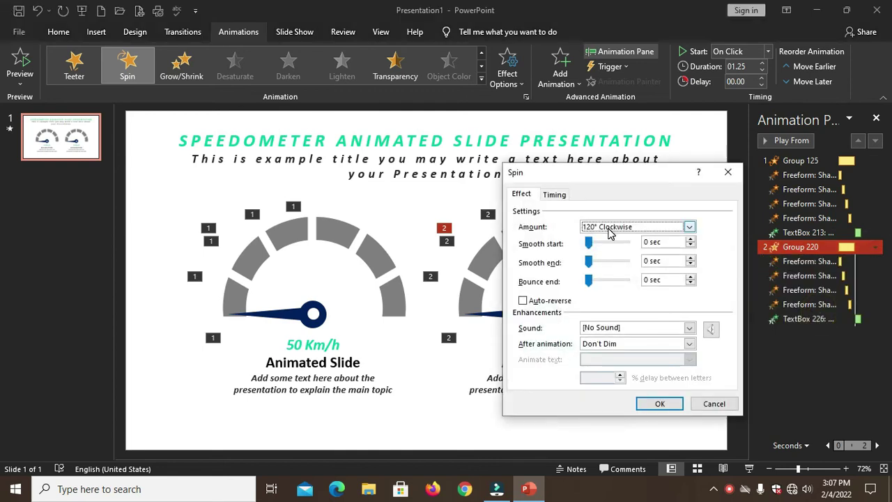
left_click(611, 230)
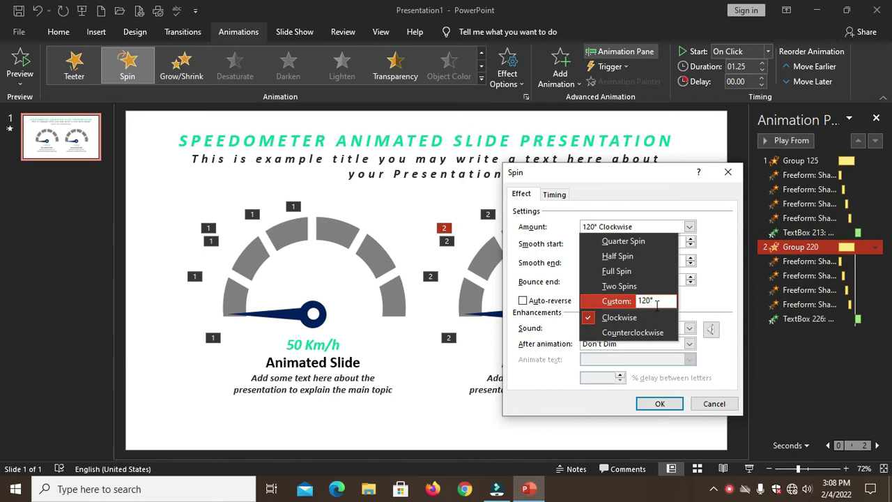
left_click(648, 300)
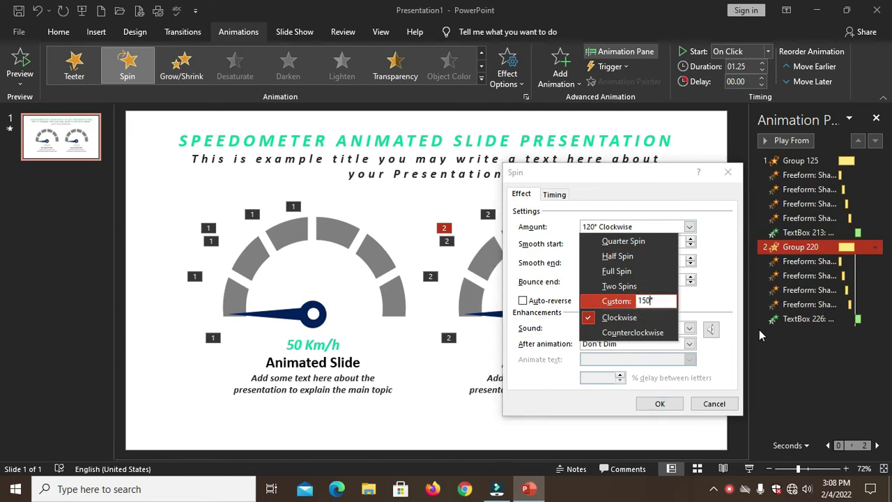
key("Return")
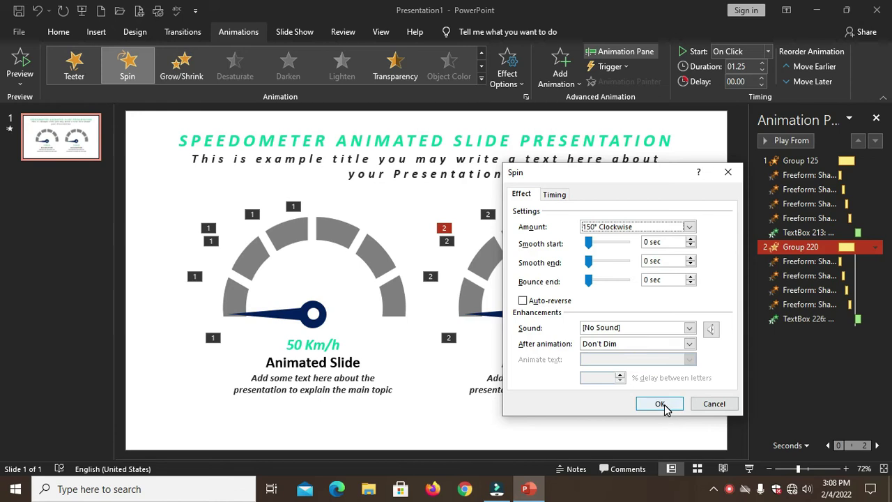
left_click(660, 404)
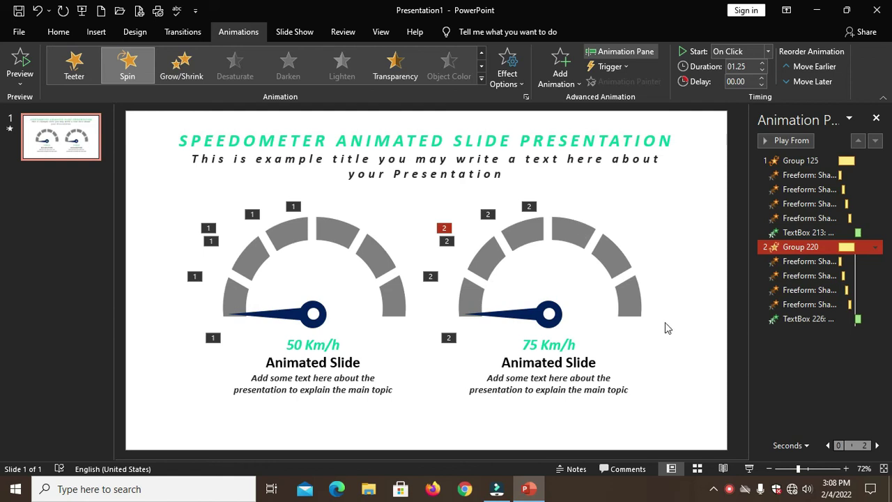
- Switch the Object Color animation of four right-gauge segments from green to the yellow Standard Colors swatch
left_click(813, 262)
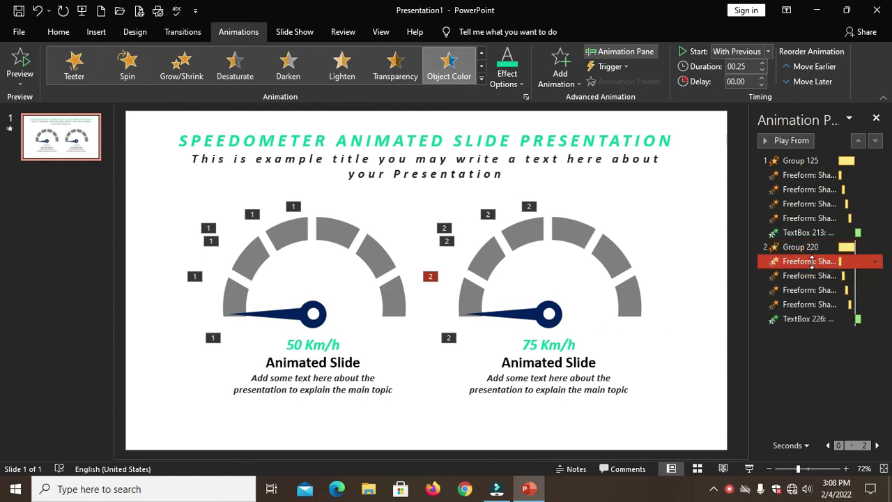
left_click(508, 76)
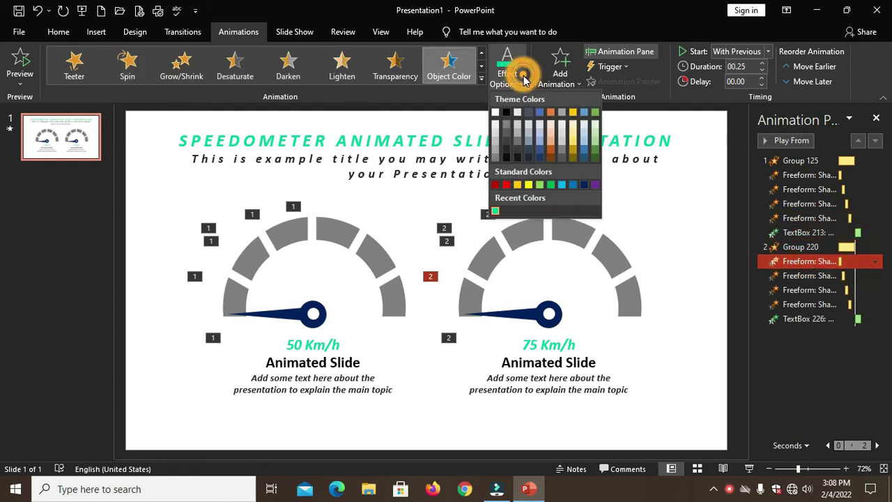
left_click(518, 185)
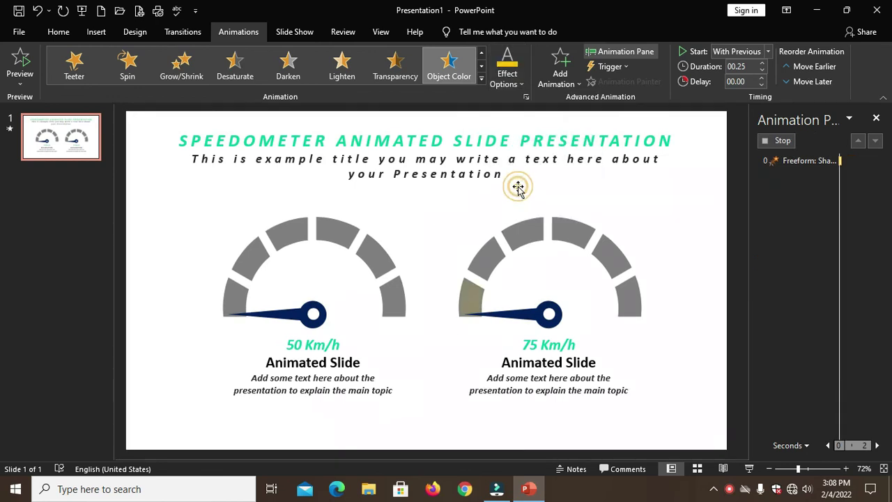
left_click(495, 257)
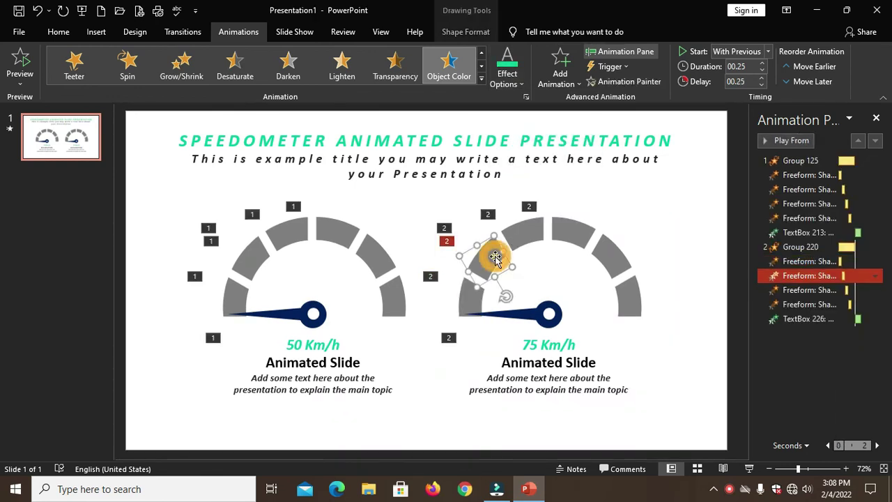
left_click(524, 85)
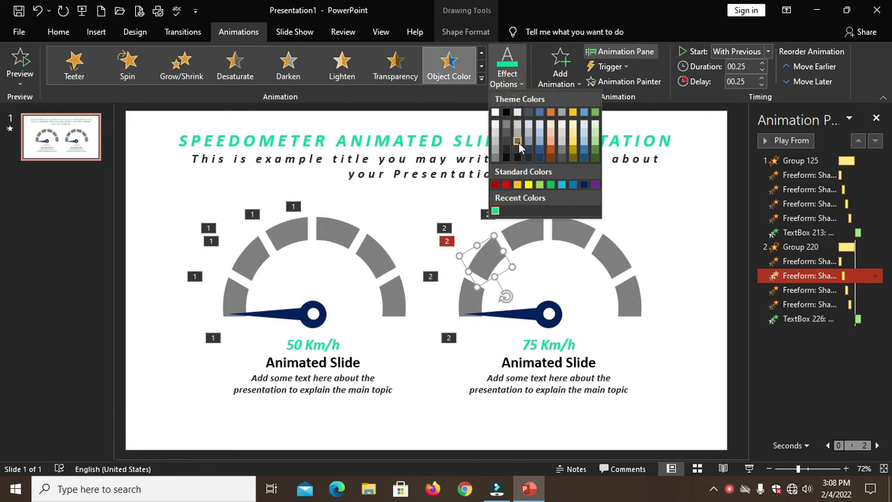
left_click(518, 185)
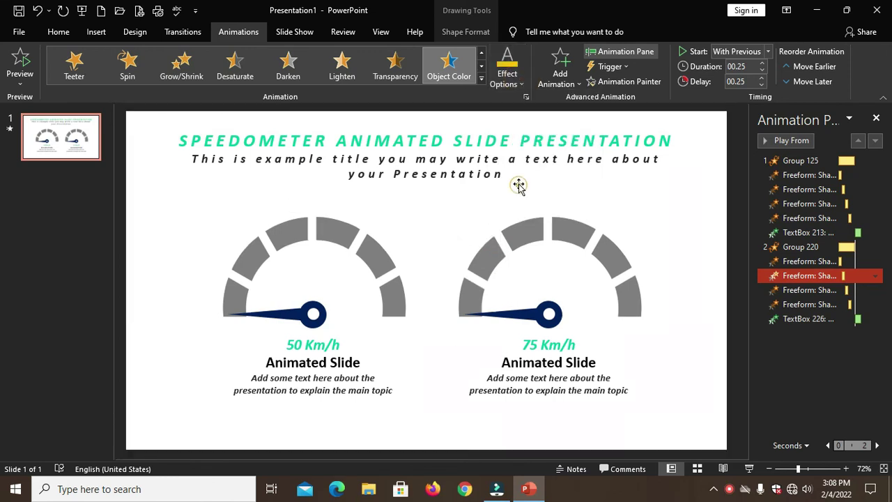
left_click(533, 233)
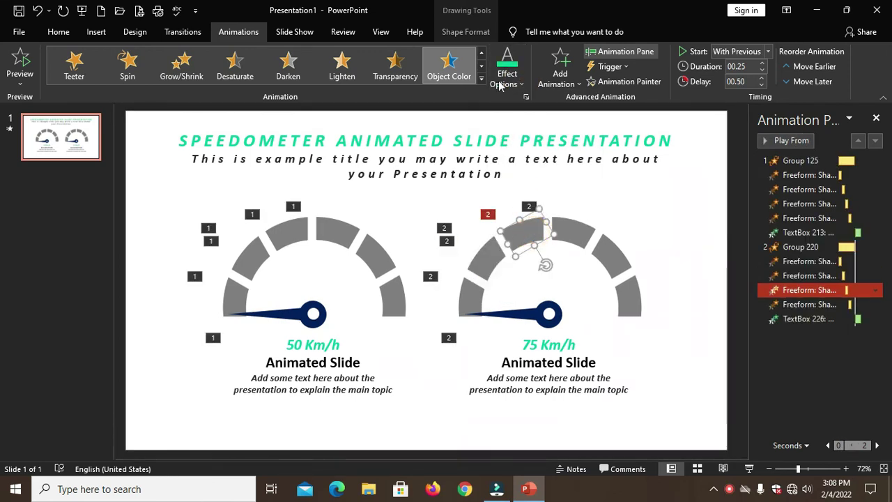
left_click(500, 82)
left_click(517, 185)
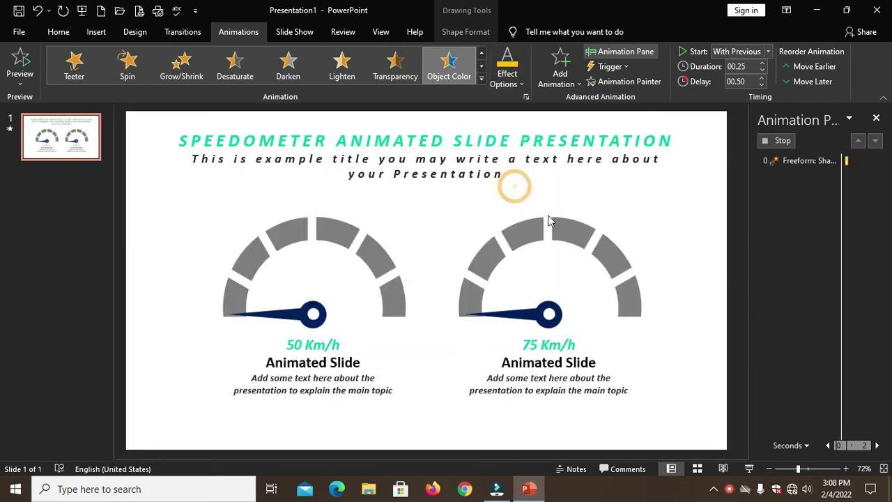
left_click(574, 235)
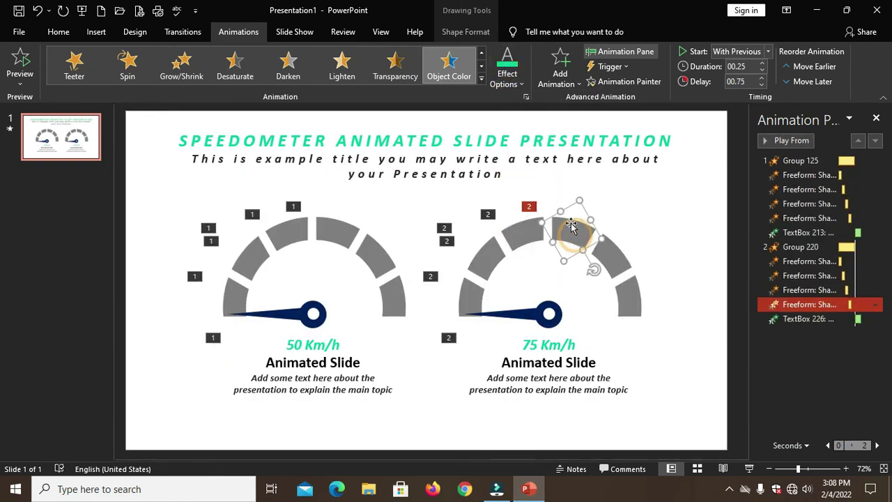
left_click(507, 81)
left_click(518, 185)
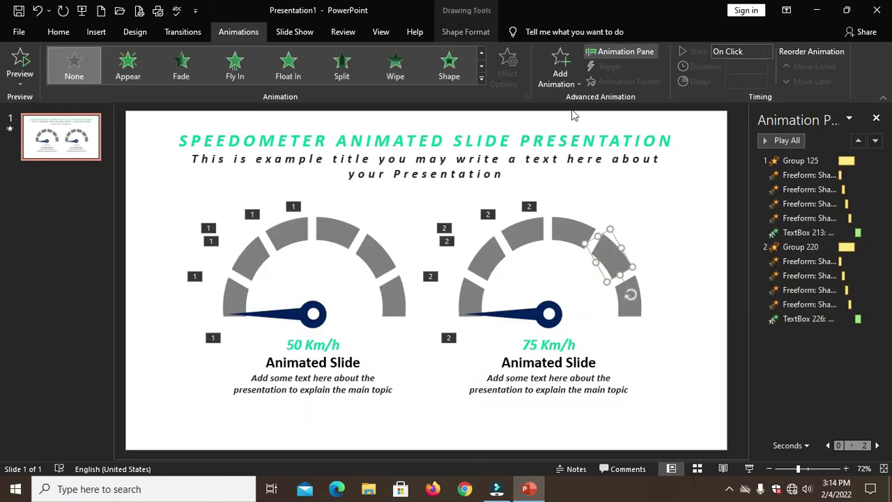
- Add a yellow Object Color emphasis to the fifth right-gauge arch segment
left_click(576, 84)
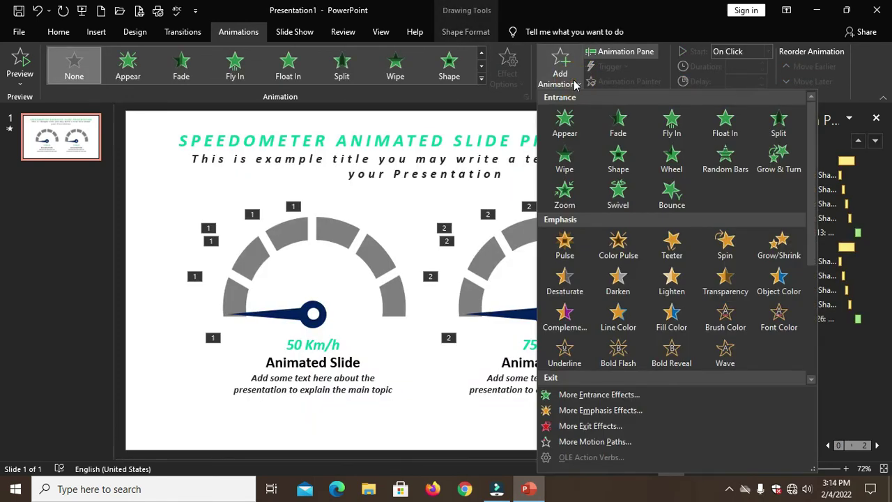
left_click(779, 279)
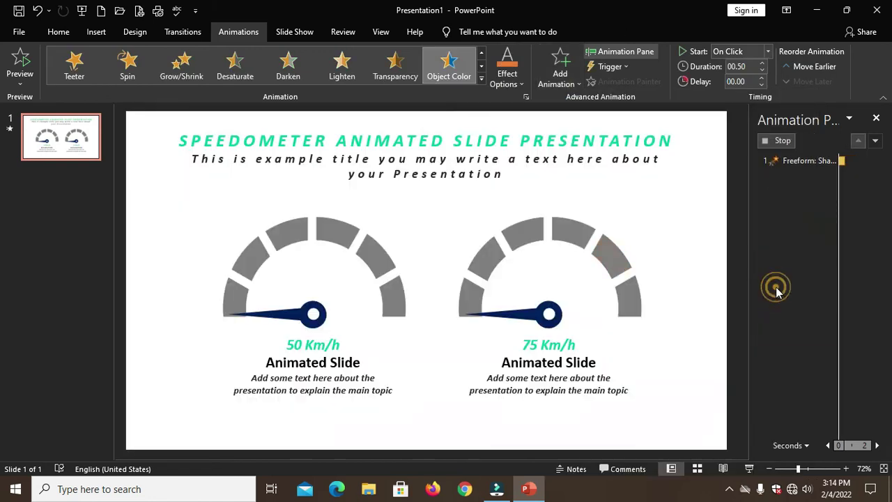
left_click(517, 84)
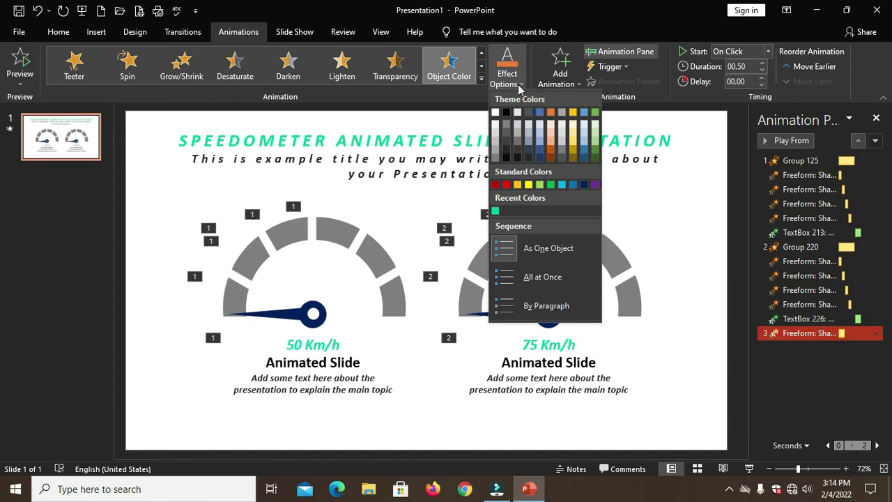
left_click(517, 185)
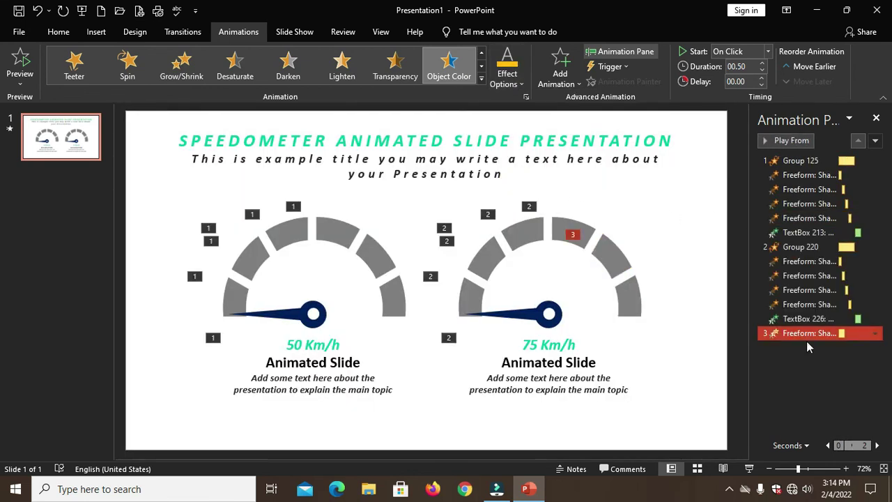
- Move it above TextBox 226 and set With Previous, duration 0.25, delay 1.00
left_click_drag(809, 334, 804, 315)
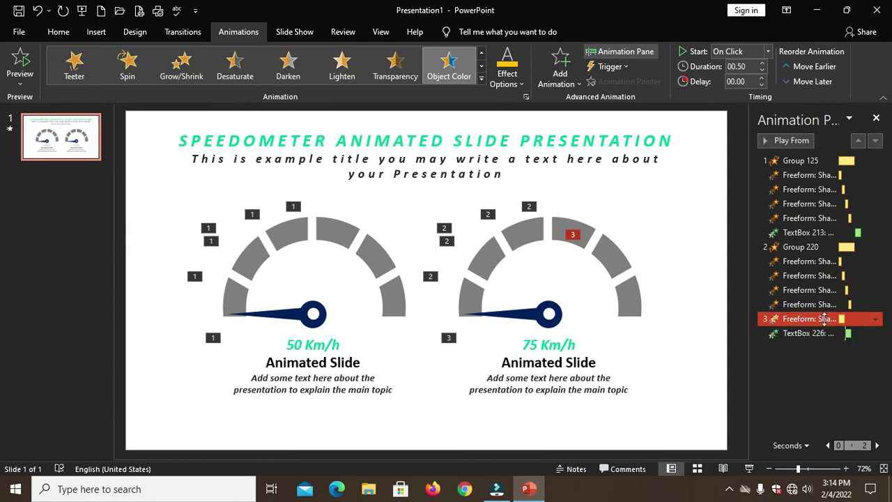
left_click(768, 51)
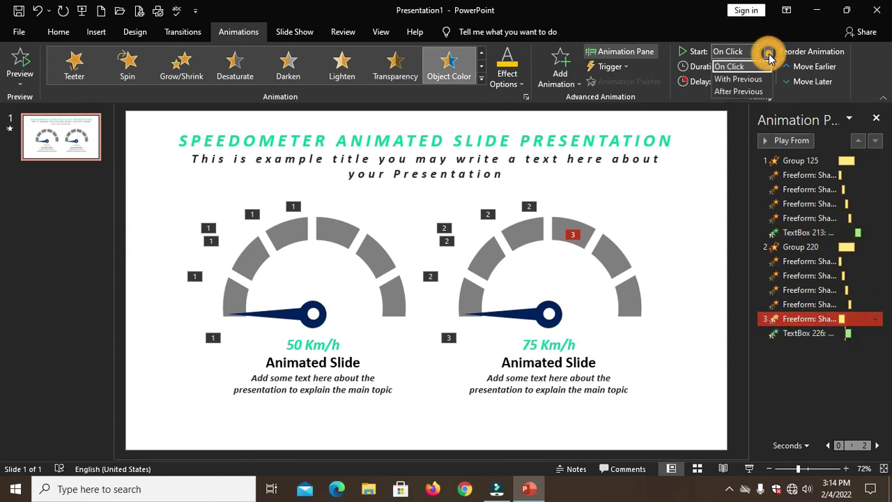
left_click(739, 79)
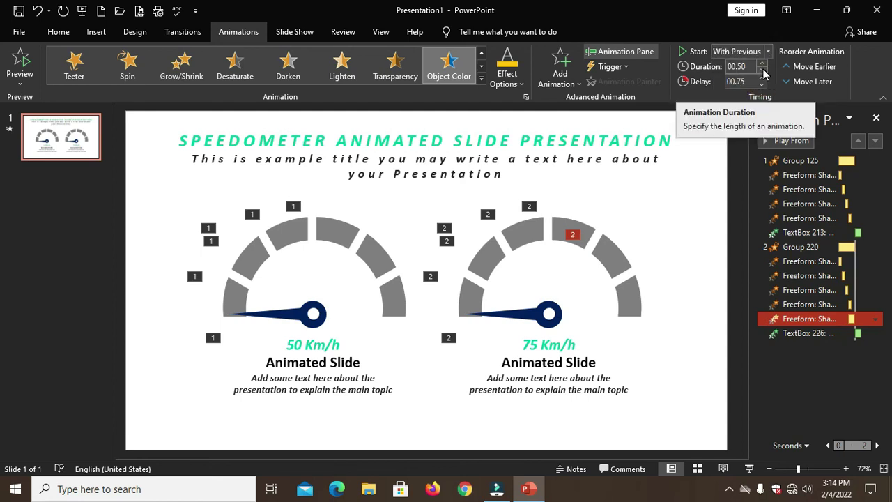
left_click(763, 70)
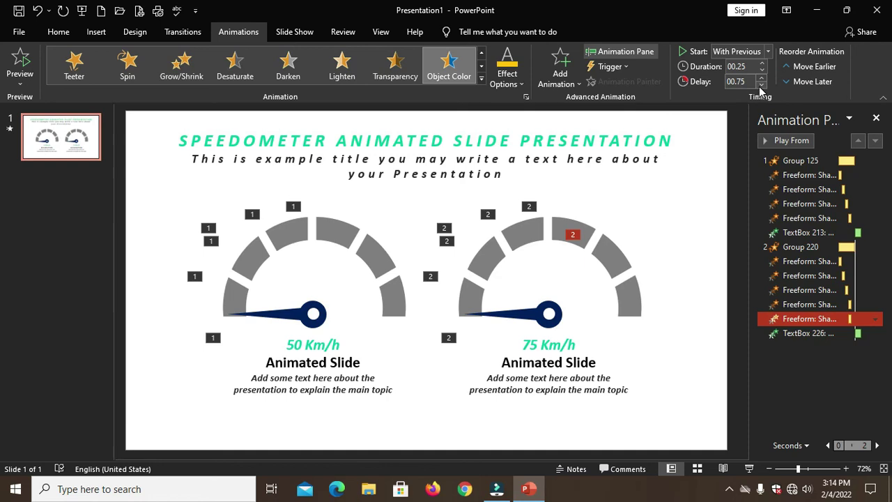
left_click(762, 77)
left_click(697, 223)
left_click(540, 345)
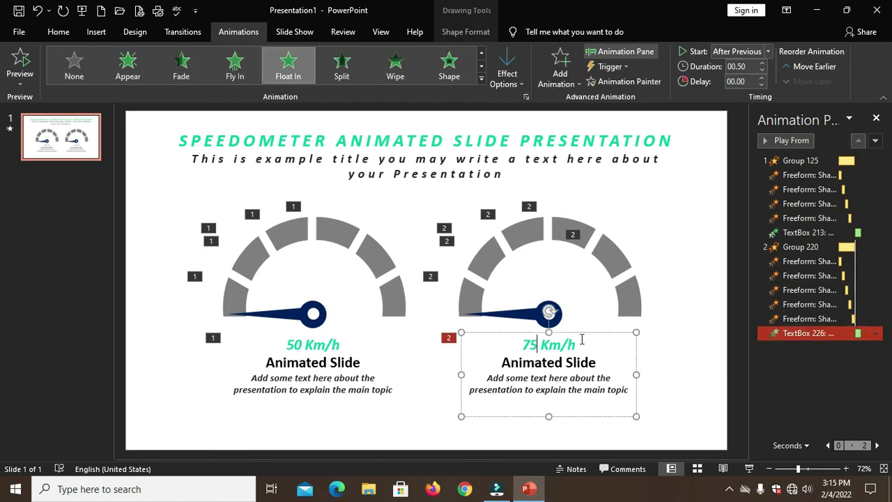
- Give the 75 Km/h text an Orange text fill, then launch the slide show with F5
left_click_drag(580, 339, 512, 344)
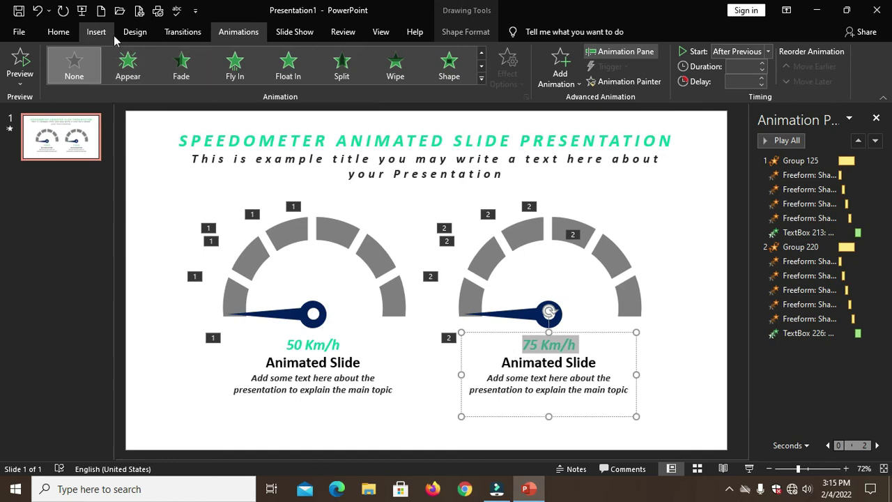
left_click(472, 35)
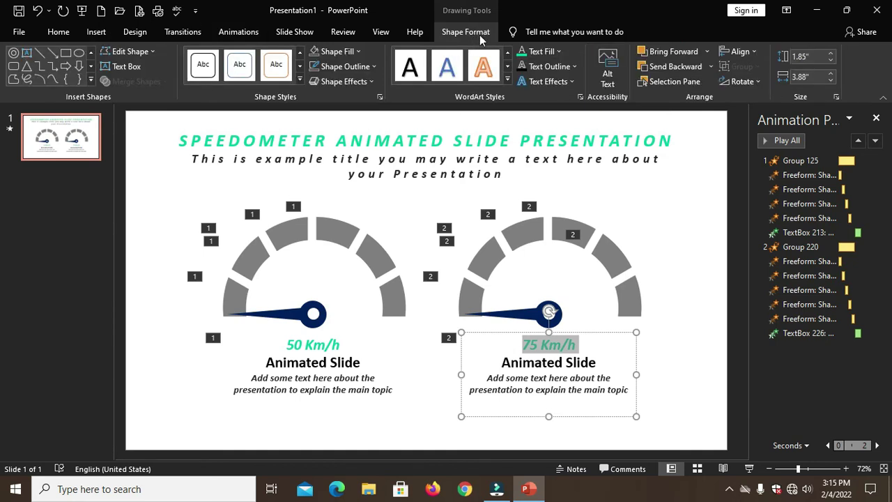
left_click(544, 53)
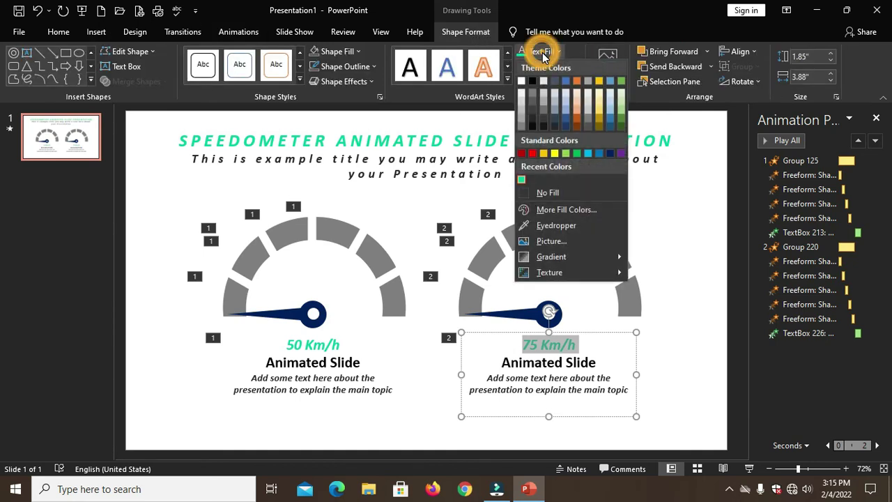
left_click(543, 154)
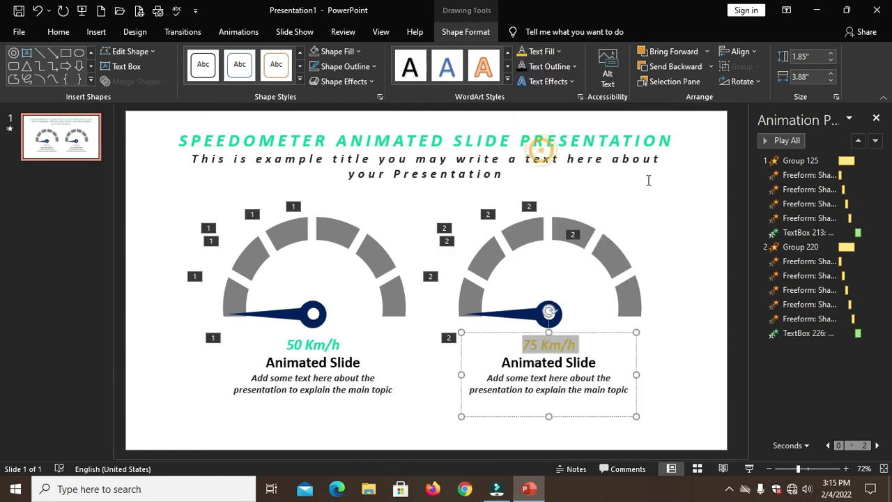
left_click(677, 370)
key("F5")
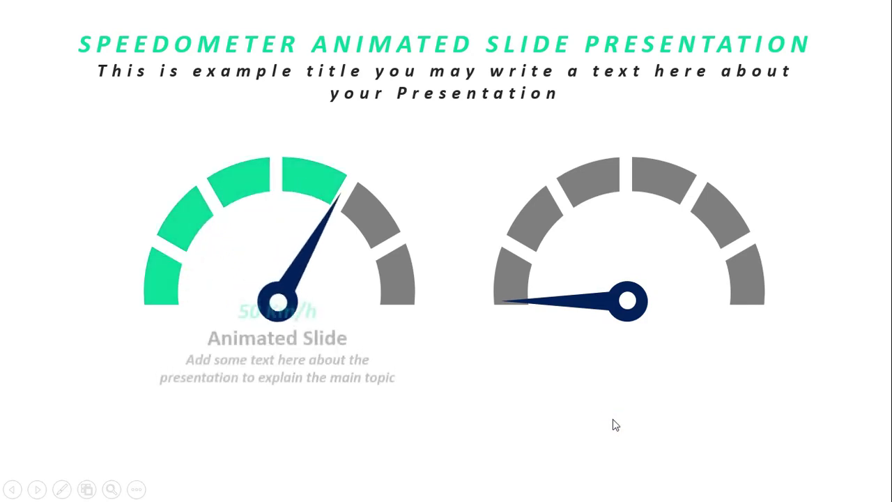
- Click through the slide show, replaying the needle, segment and value animations several times
left_click(613, 421)
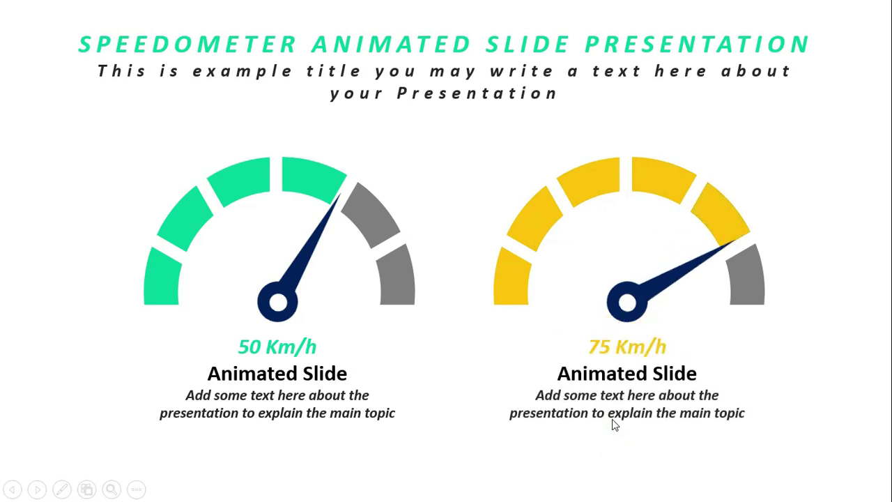
left_click(438, 439)
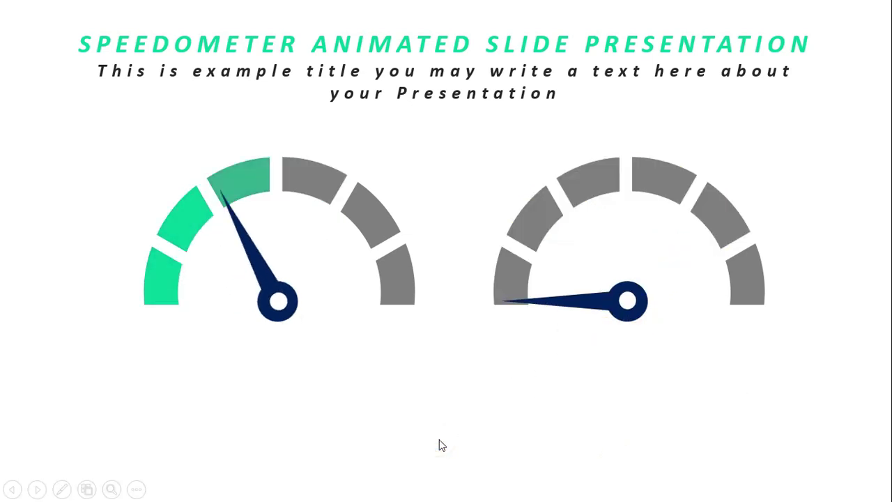
left_click(477, 449)
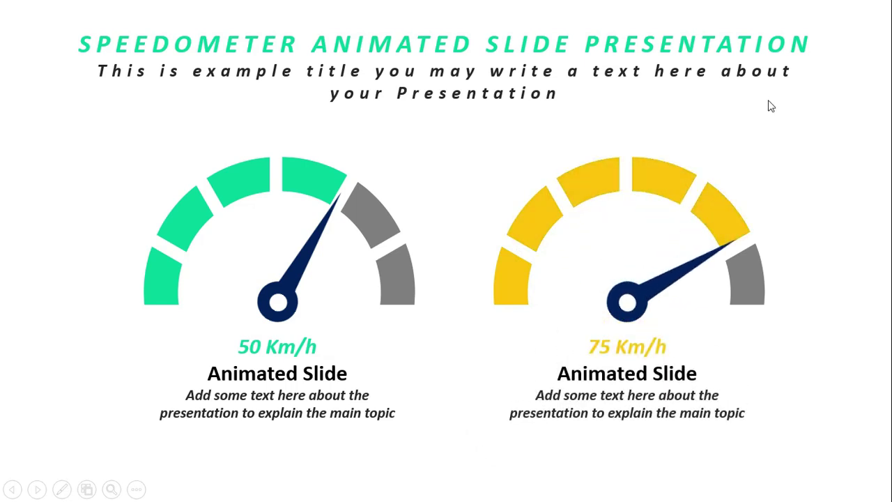
left_click(439, 445)
left_click(439, 439)
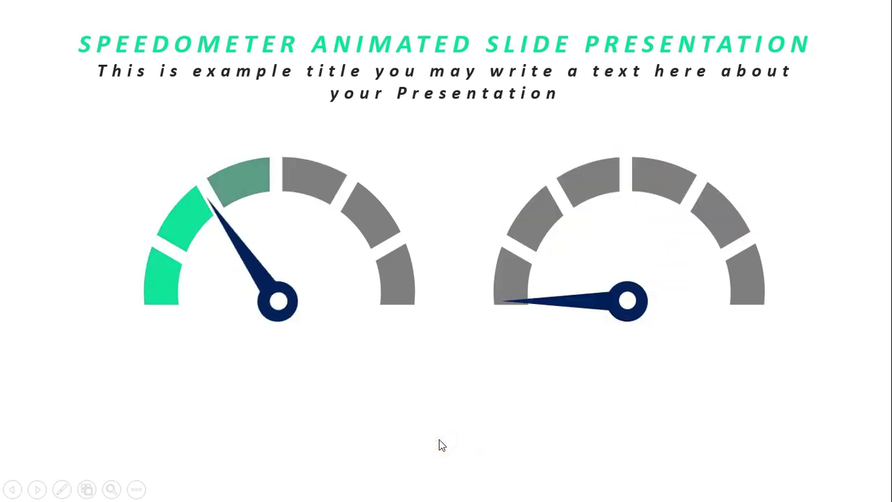